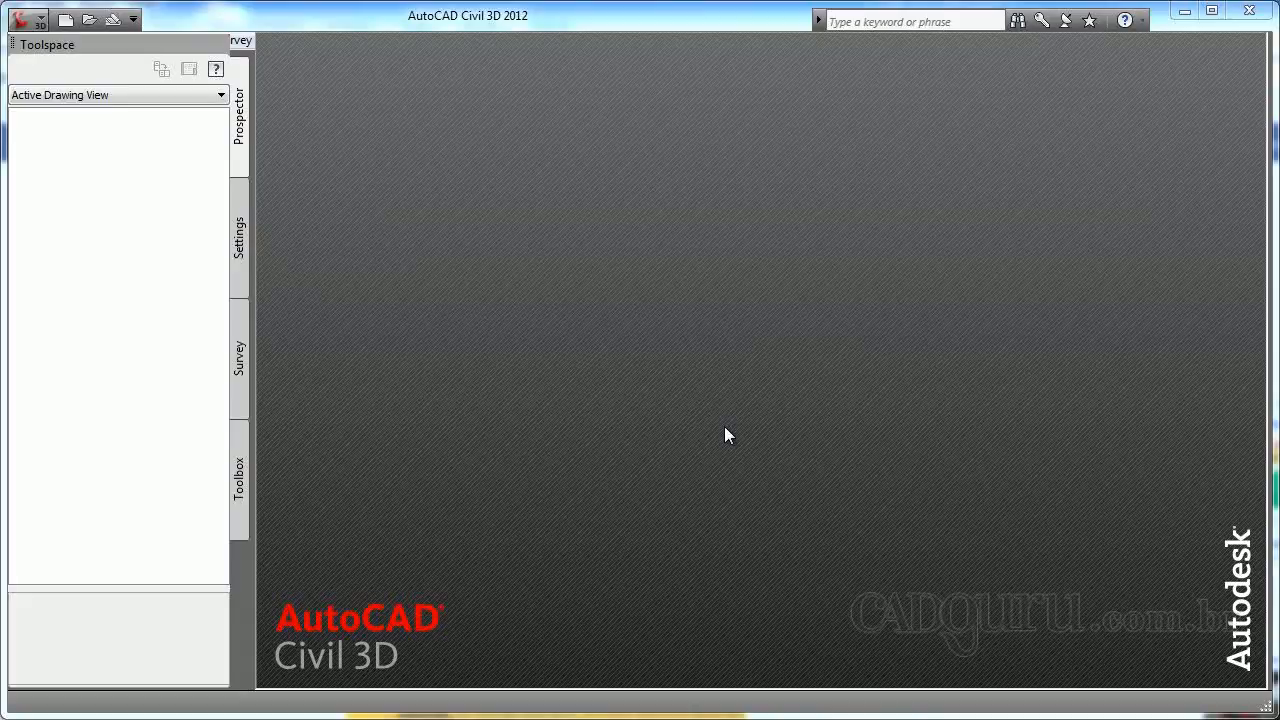
Create a new drawing from the _AutoCAD Civil 3D 2012_BRA (DER-SP) template.
click(44, 30)
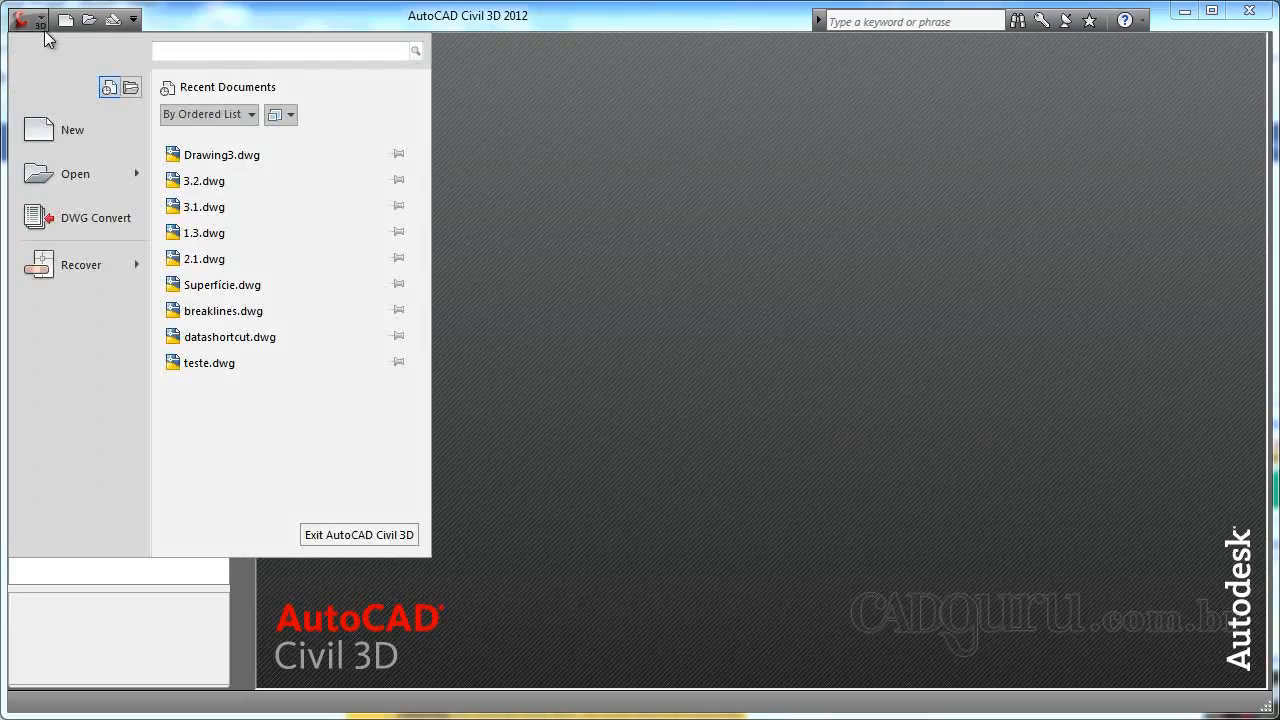
click(72, 140)
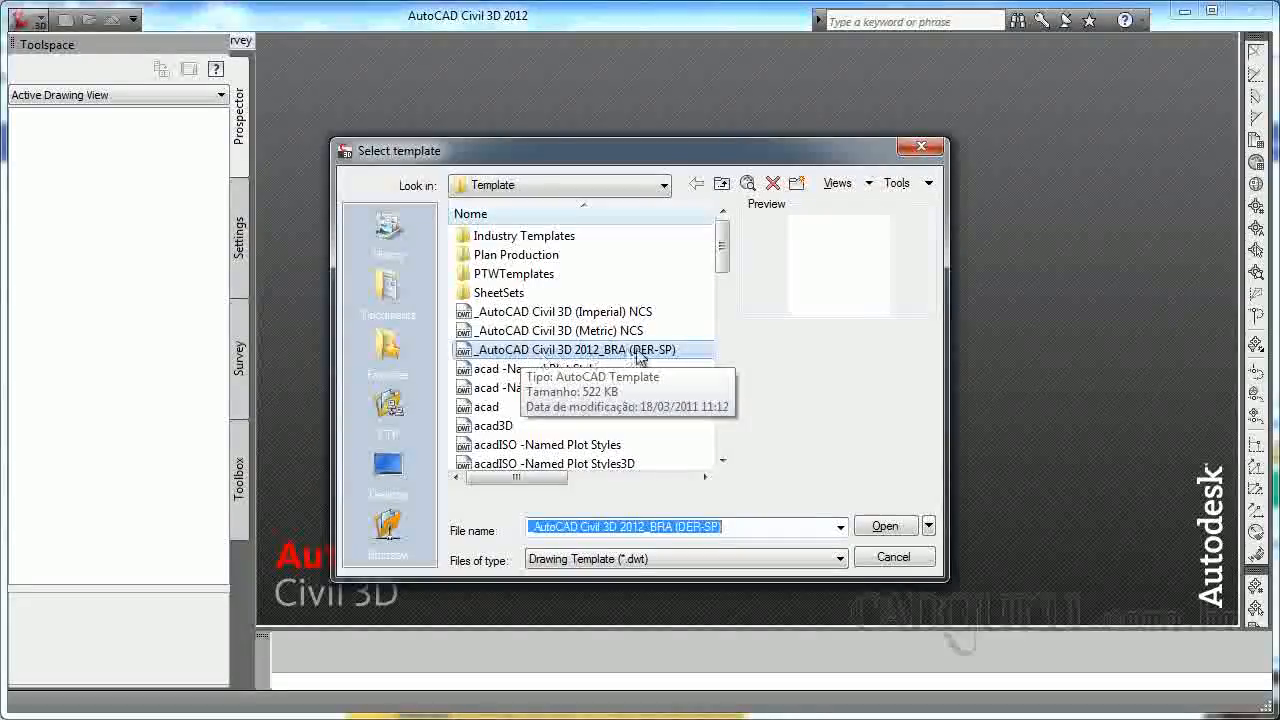
click(556, 354)
click(890, 525)
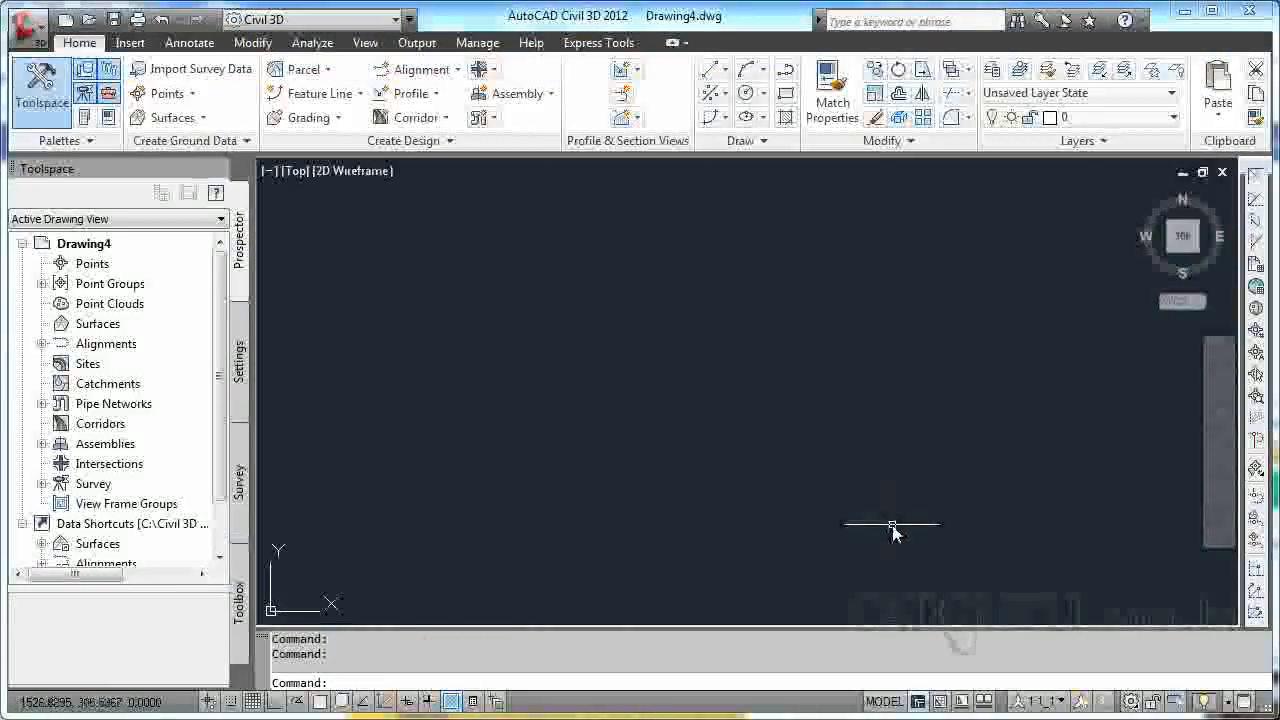
Examine the title block on the template's paper space layout and return to model space.
click(942, 705)
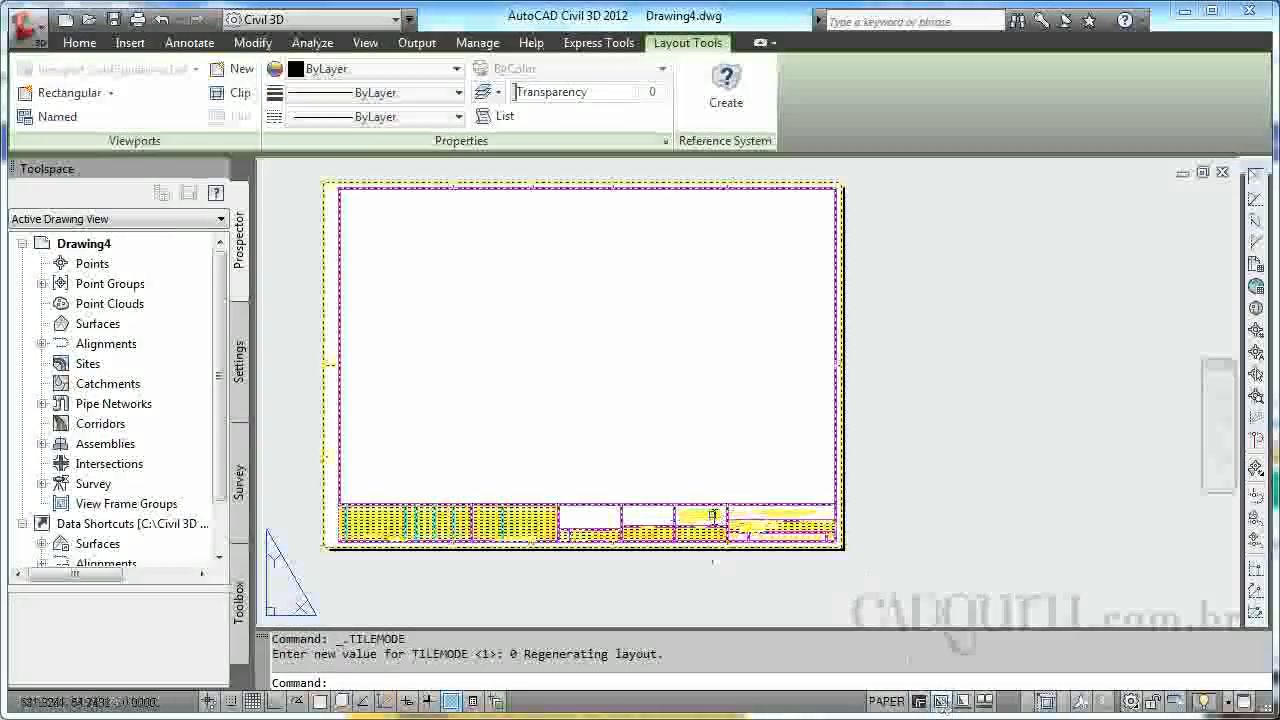
scroll(709, 514, up, 5)
scroll(843, 532, down, 3)
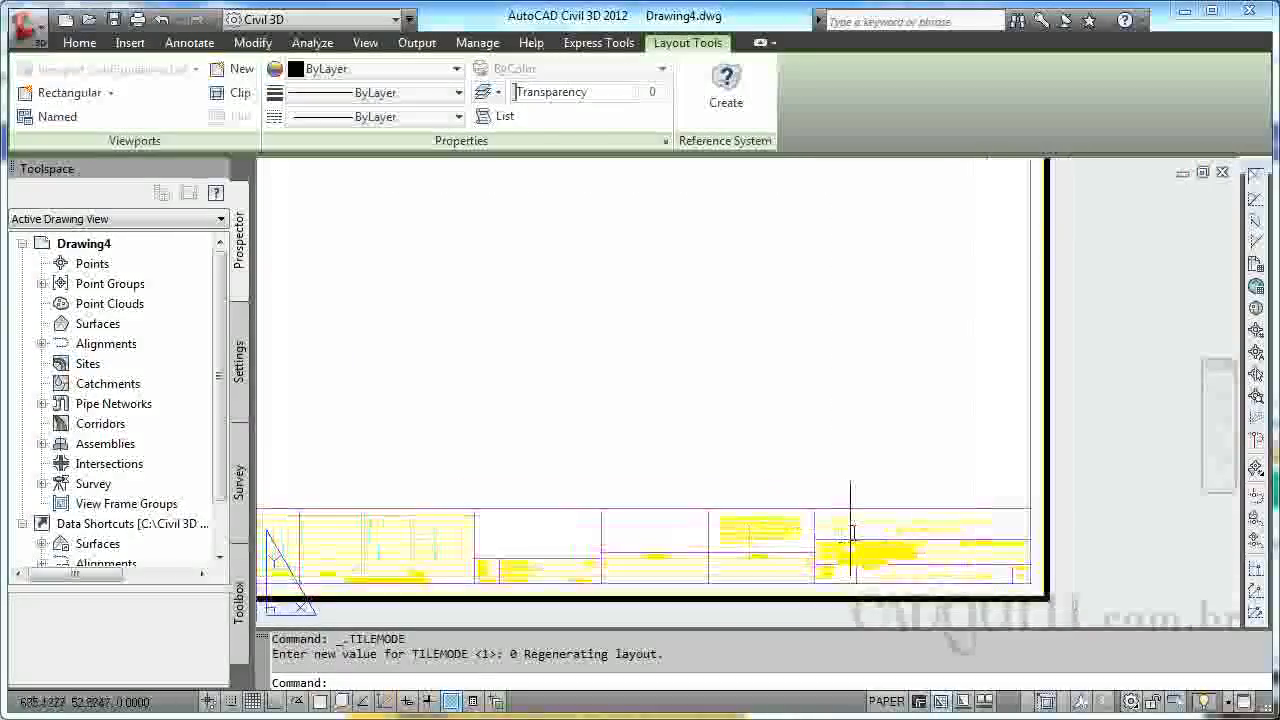
scroll(880, 536, up, 5)
middle_drag(890, 540, 685, 263)
scroll(685, 263, down, 3)
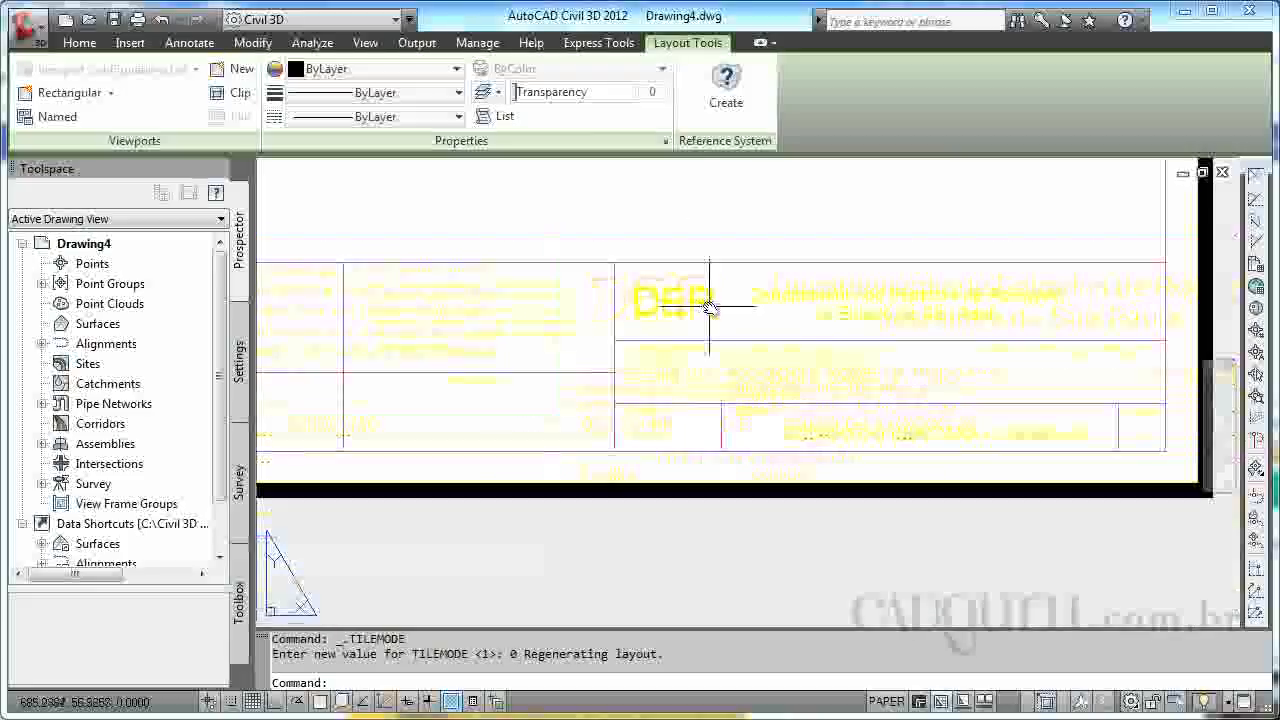
scroll(643, 334, down, 3)
scroll(563, 345, down, 3)
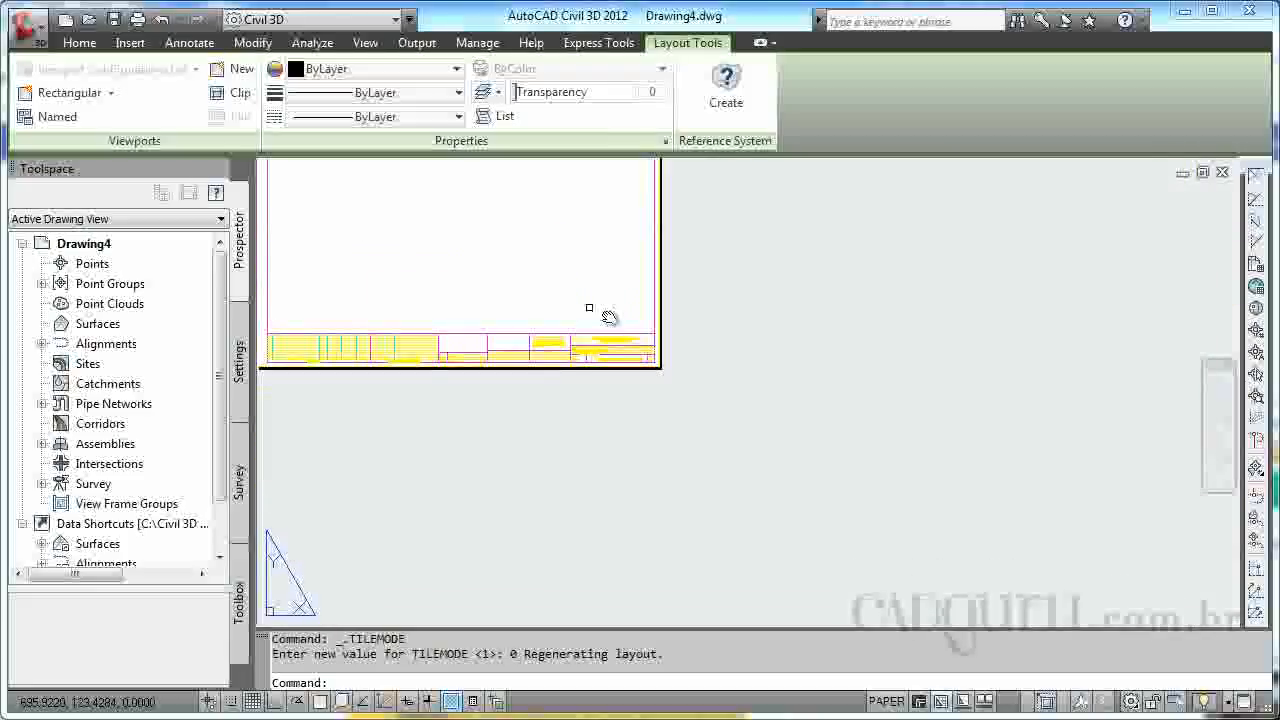
click(887, 701)
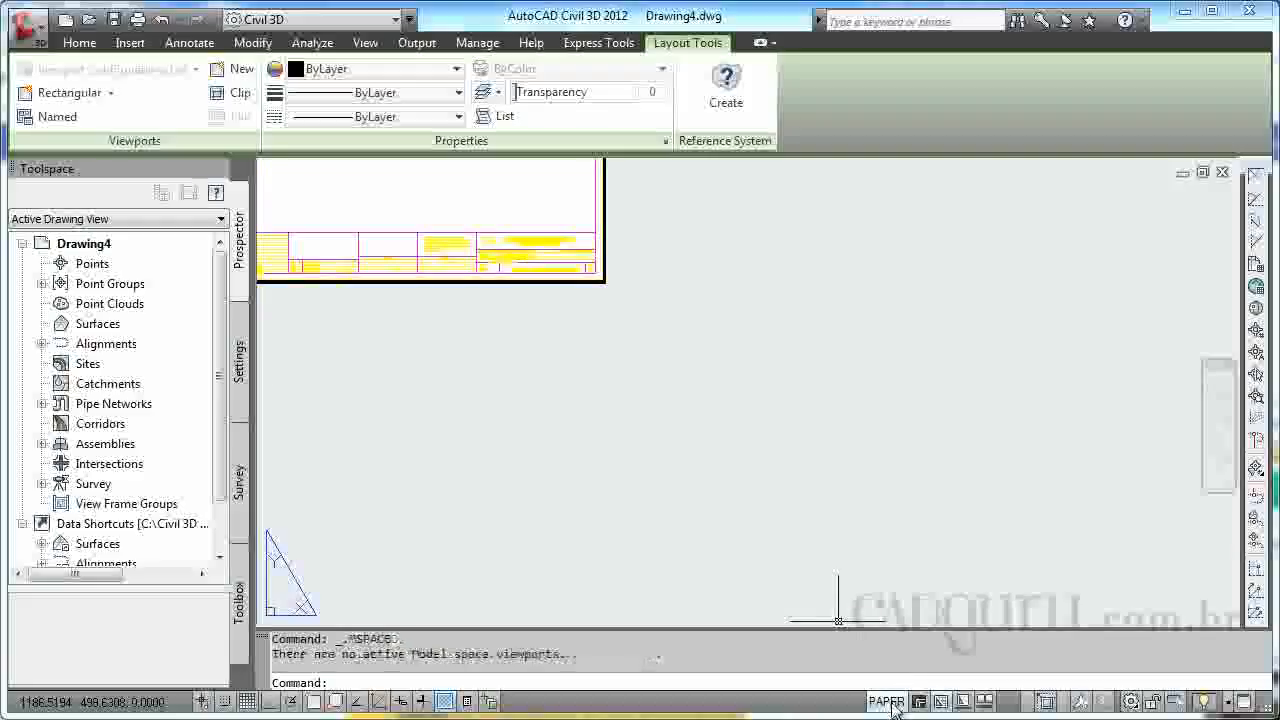
click(915, 701)
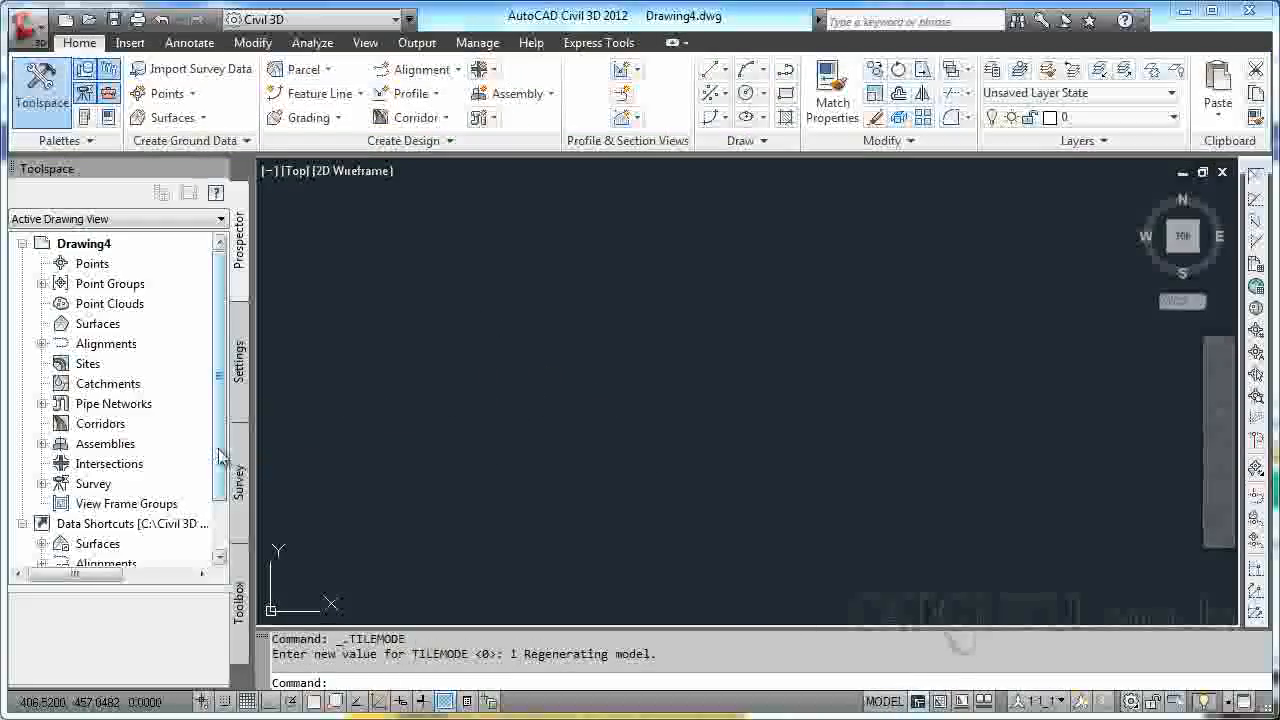
Expand the Surfaces collection under Data Shortcuts to list the shared surfaces.
scroll(222, 497, down, 2)
scroll(222, 497, down, 1)
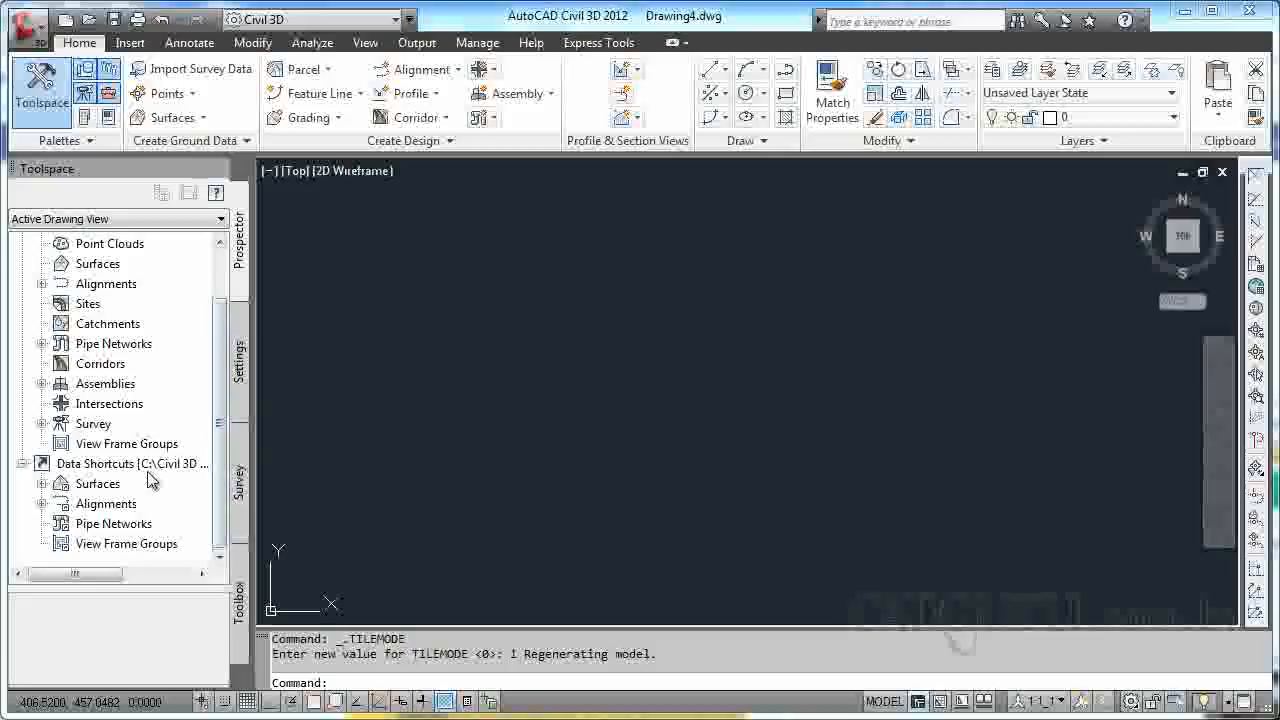
click(41, 485)
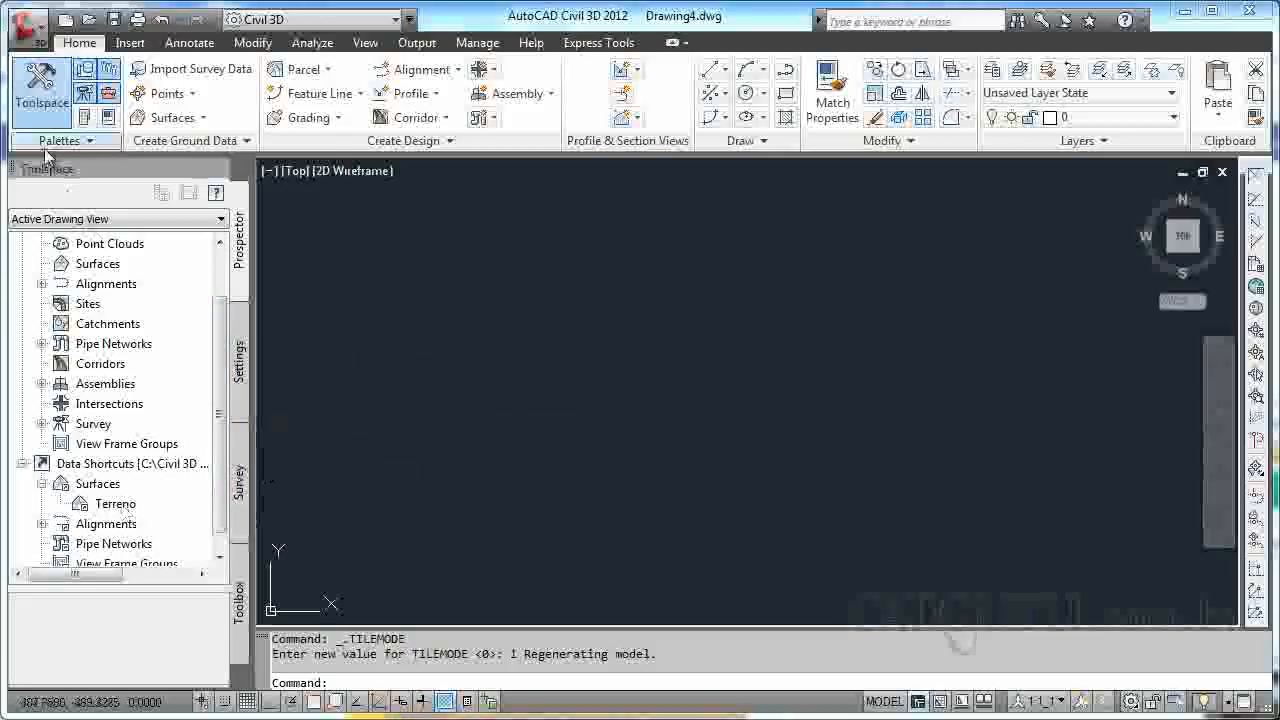
Save the drawing as Drawing4.dwg in the Civil 3D Projects folder on drive C.
click(114, 20)
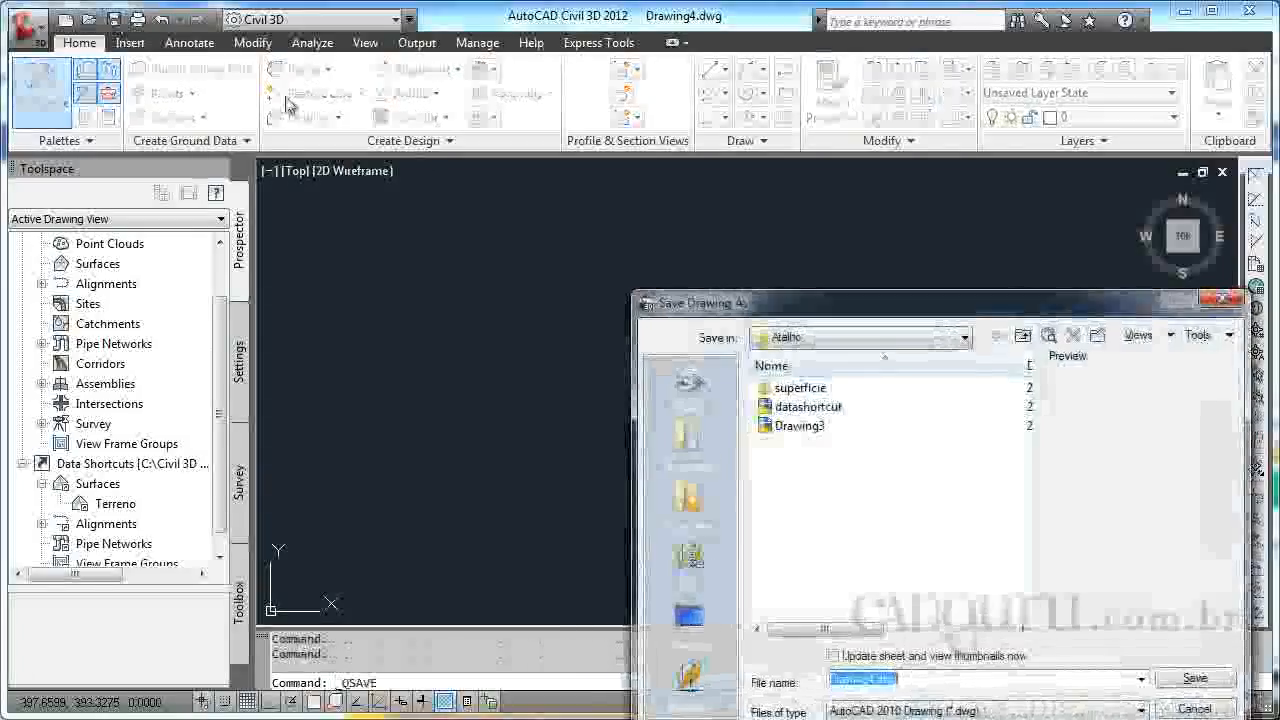
click(940, 344)
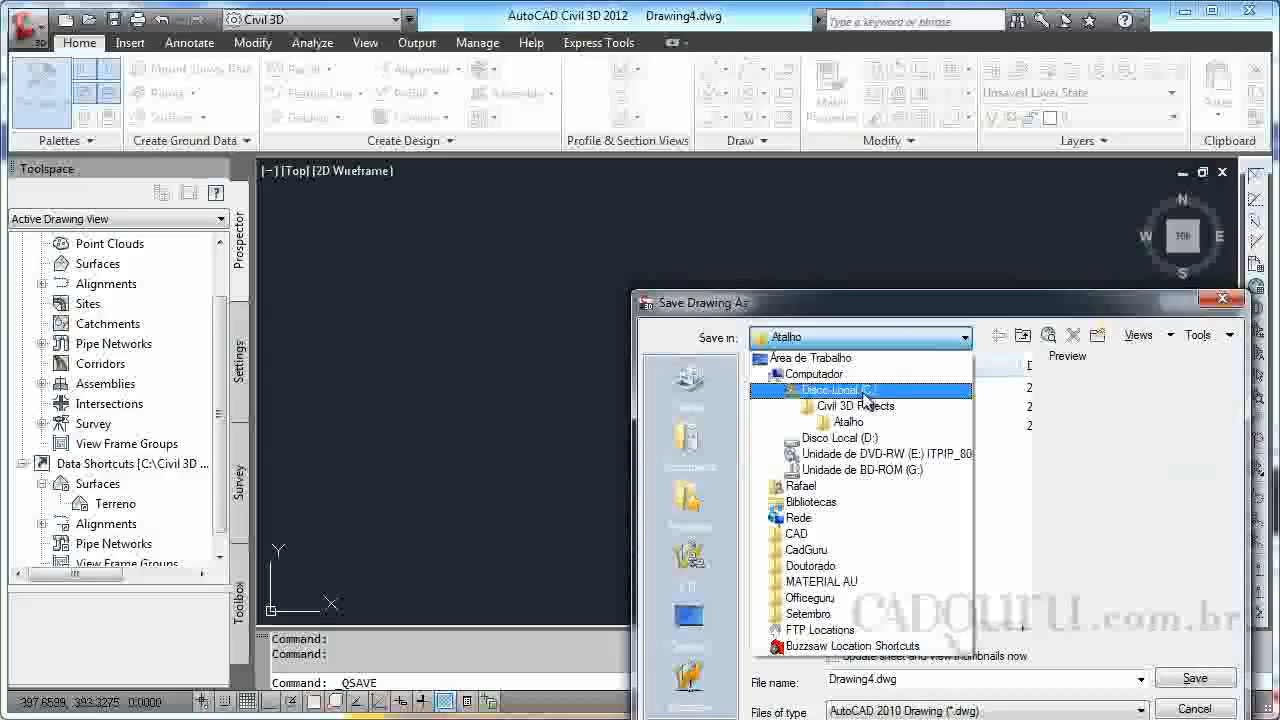
click(852, 392)
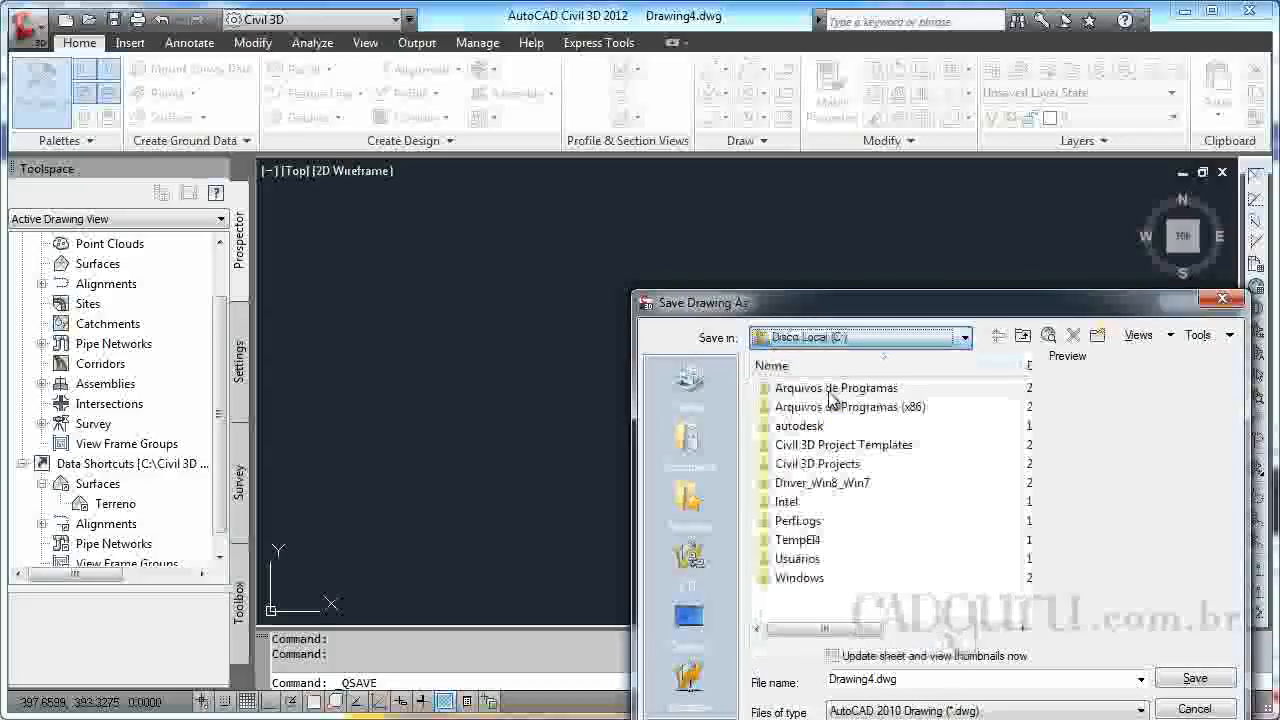
double_click(826, 465)
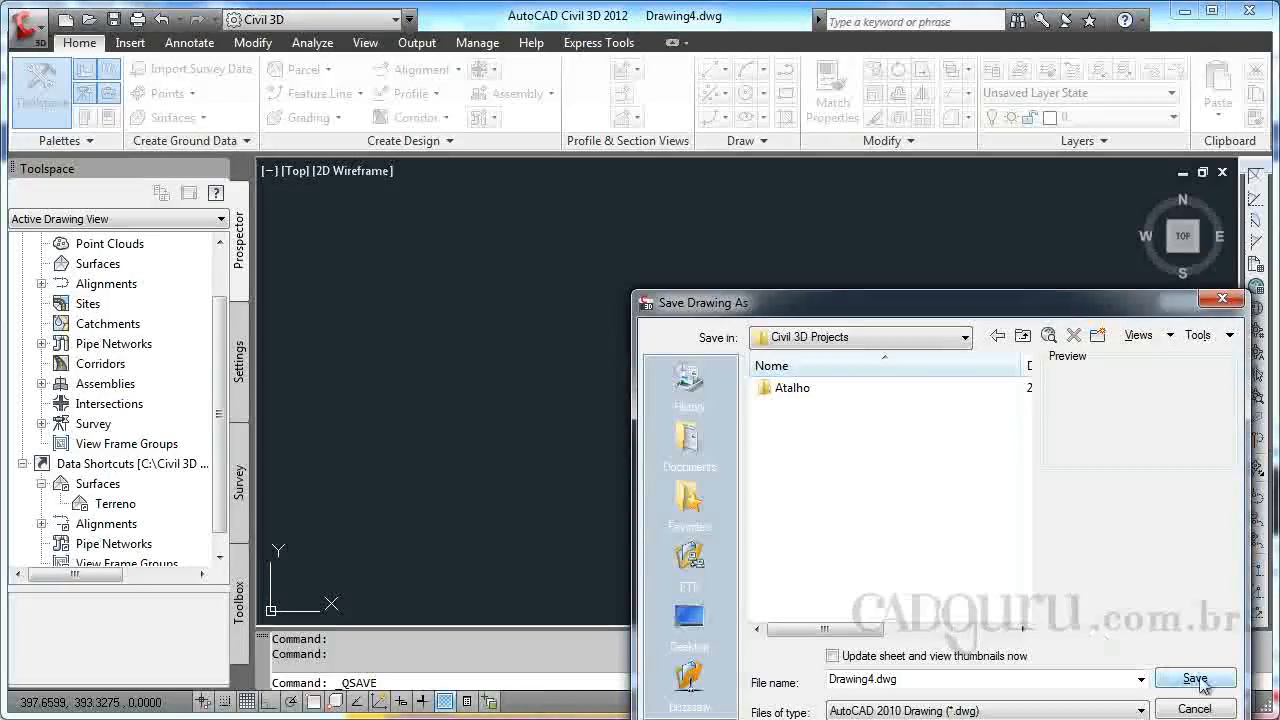
click(1196, 680)
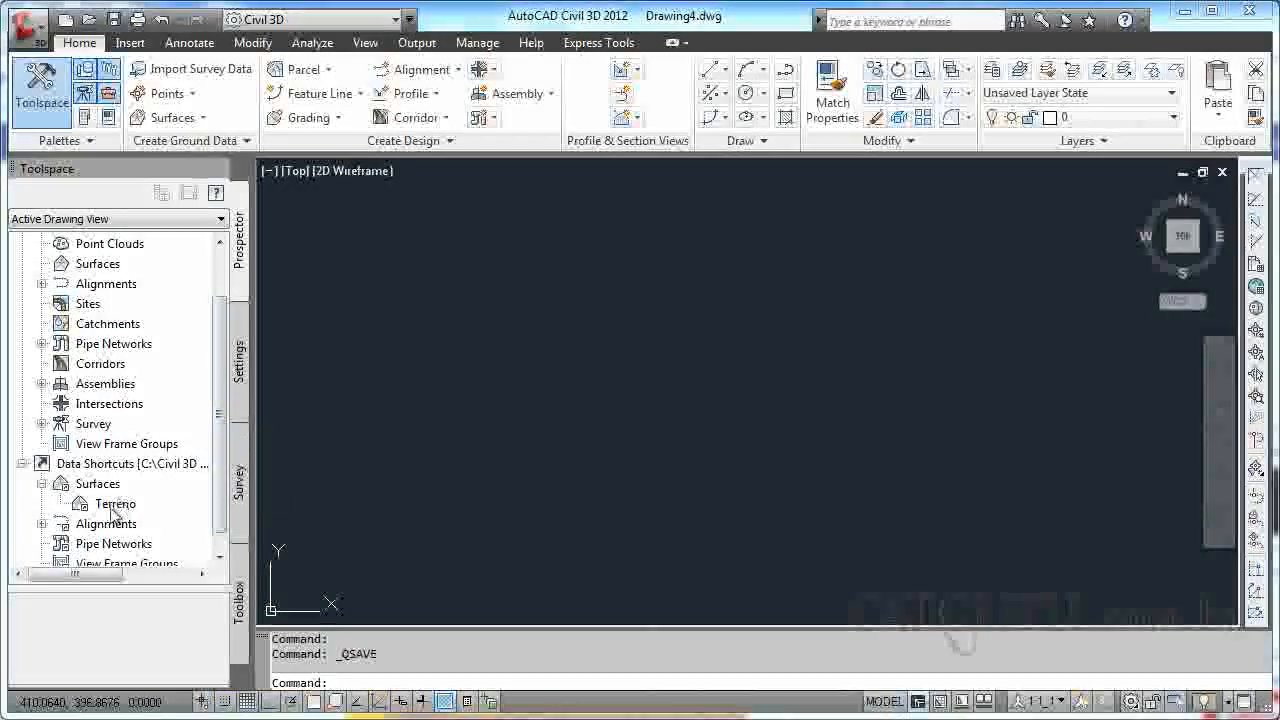
Start creating a reference to the Terreno surface from the data shortcuts.
click(114, 507)
right_click(114, 506)
click(188, 523)
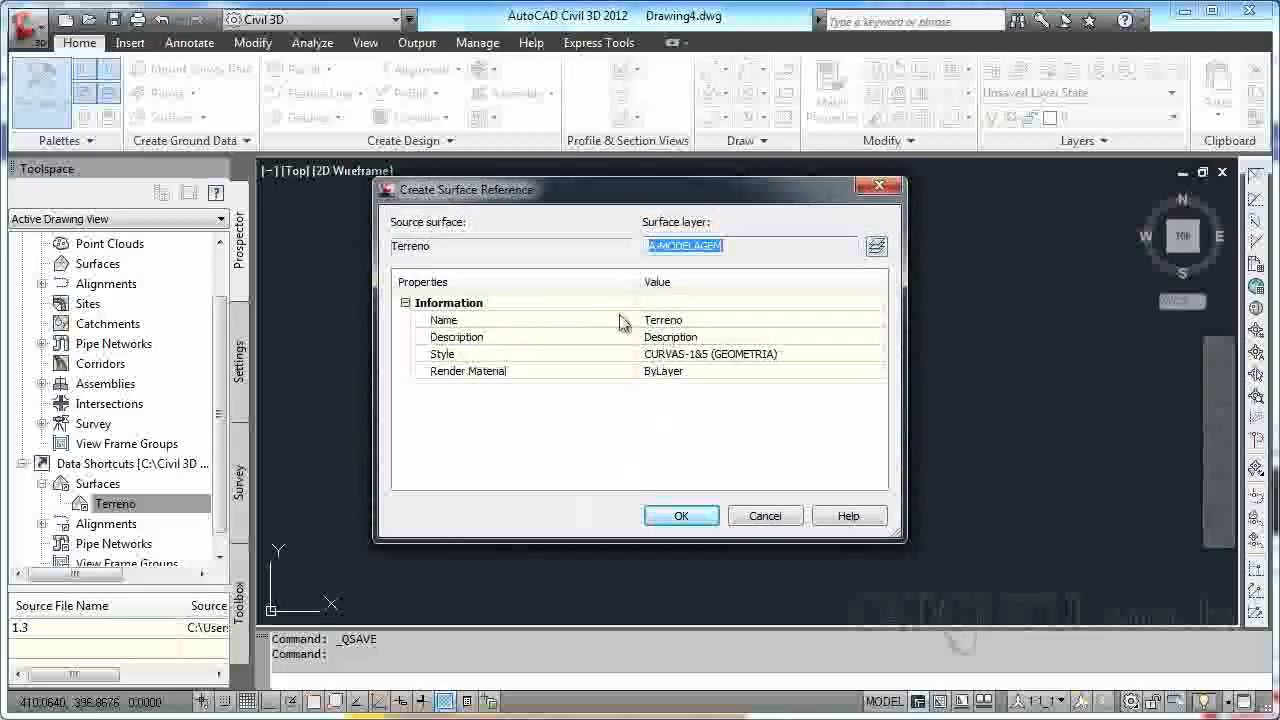
click(732, 355)
click(873, 356)
click(909, 364)
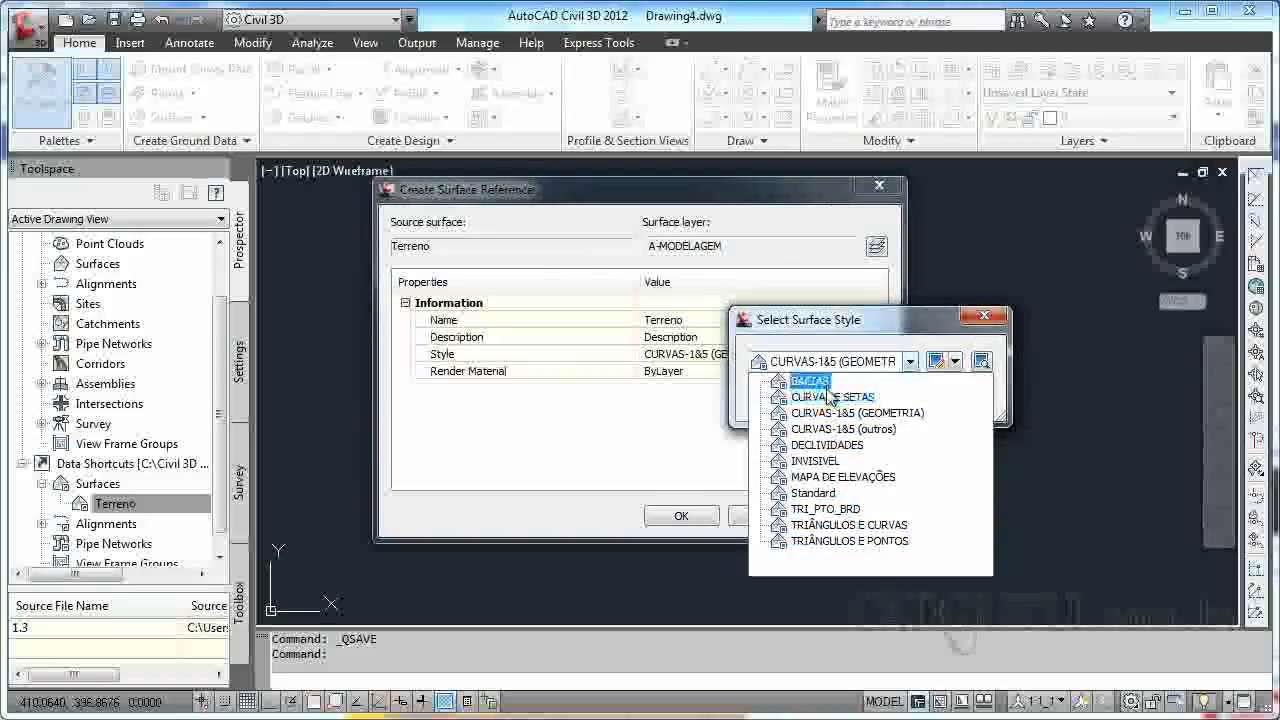
click(910, 364)
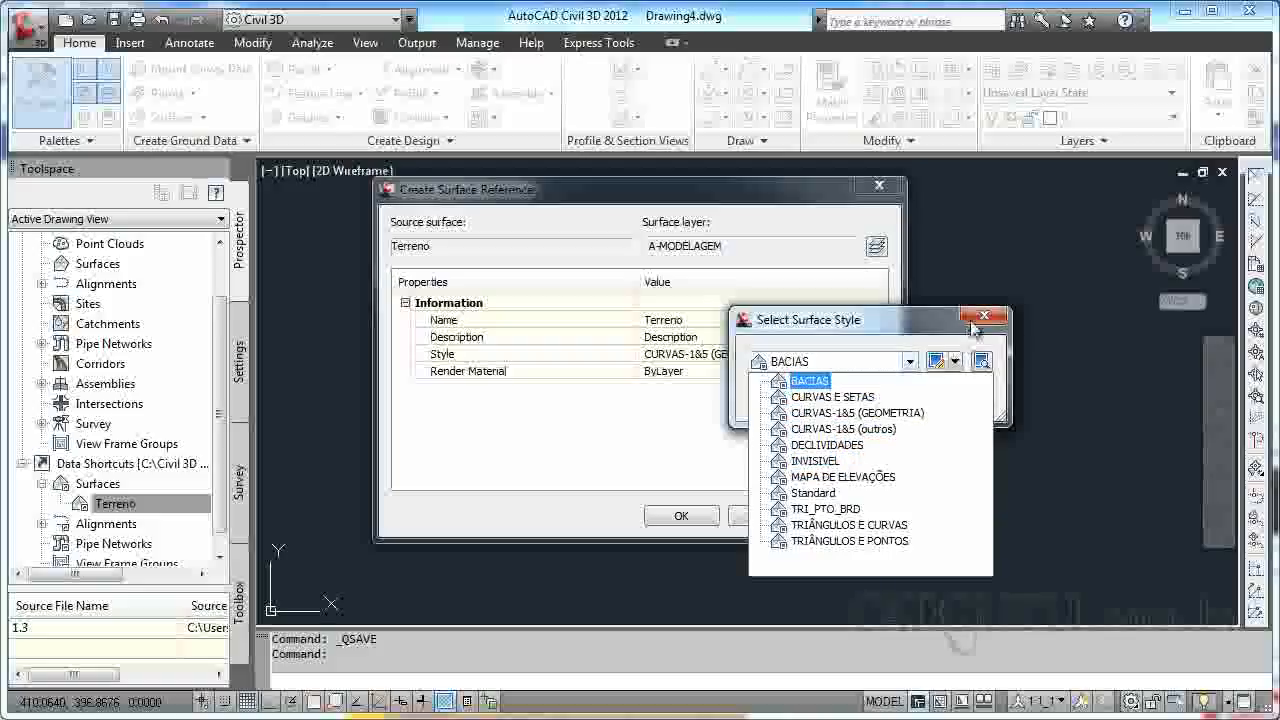
click(981, 317)
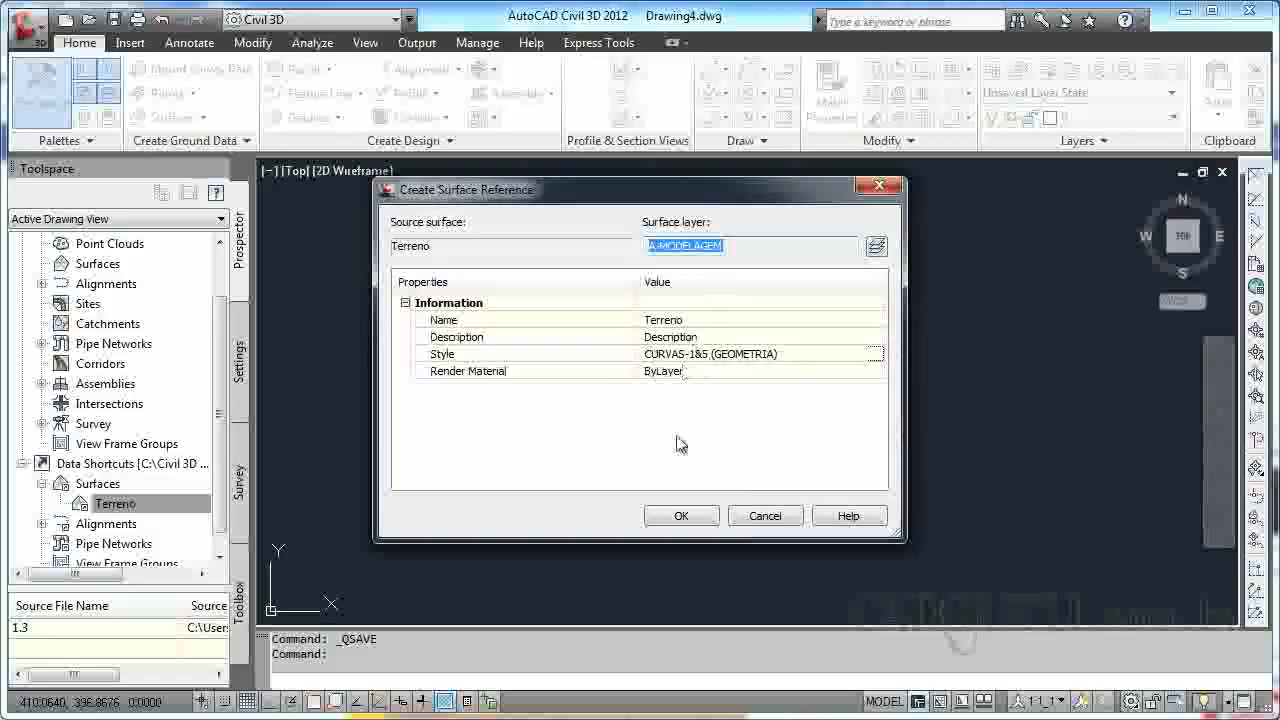
Create the Terreno surface reference with the CURVAS-1&5 (GEOMETRIA) style and zoom to the drawing extents.
click(681, 516)
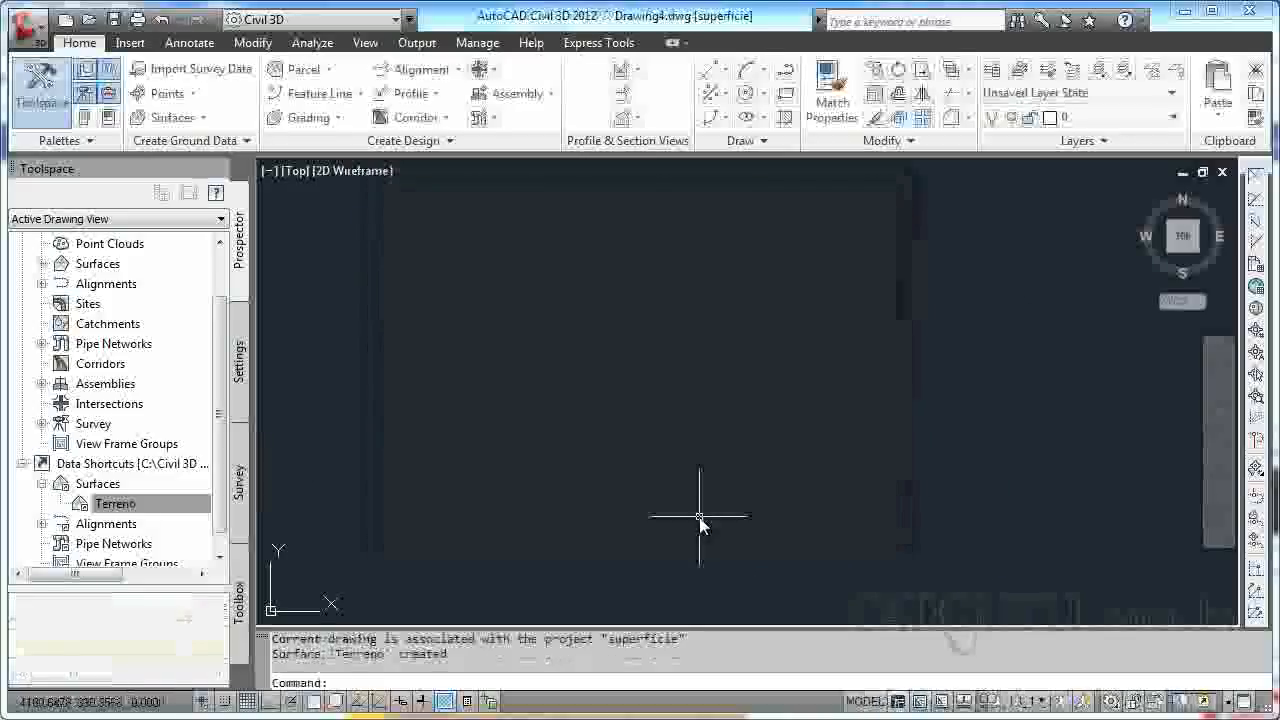
text(z)
key(Return)
text(e)
key(Return)
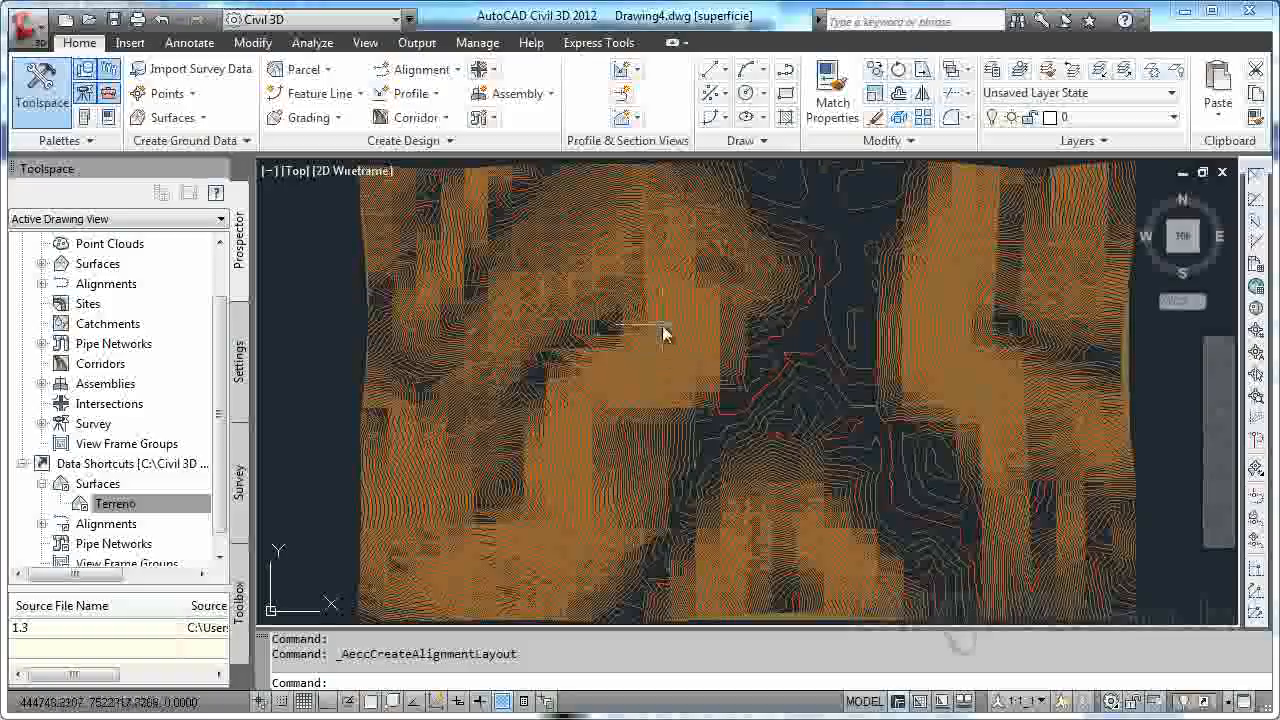
Start a new alignment with the alignment creation tools and name it Eixo.
mouse_move(658, 325)
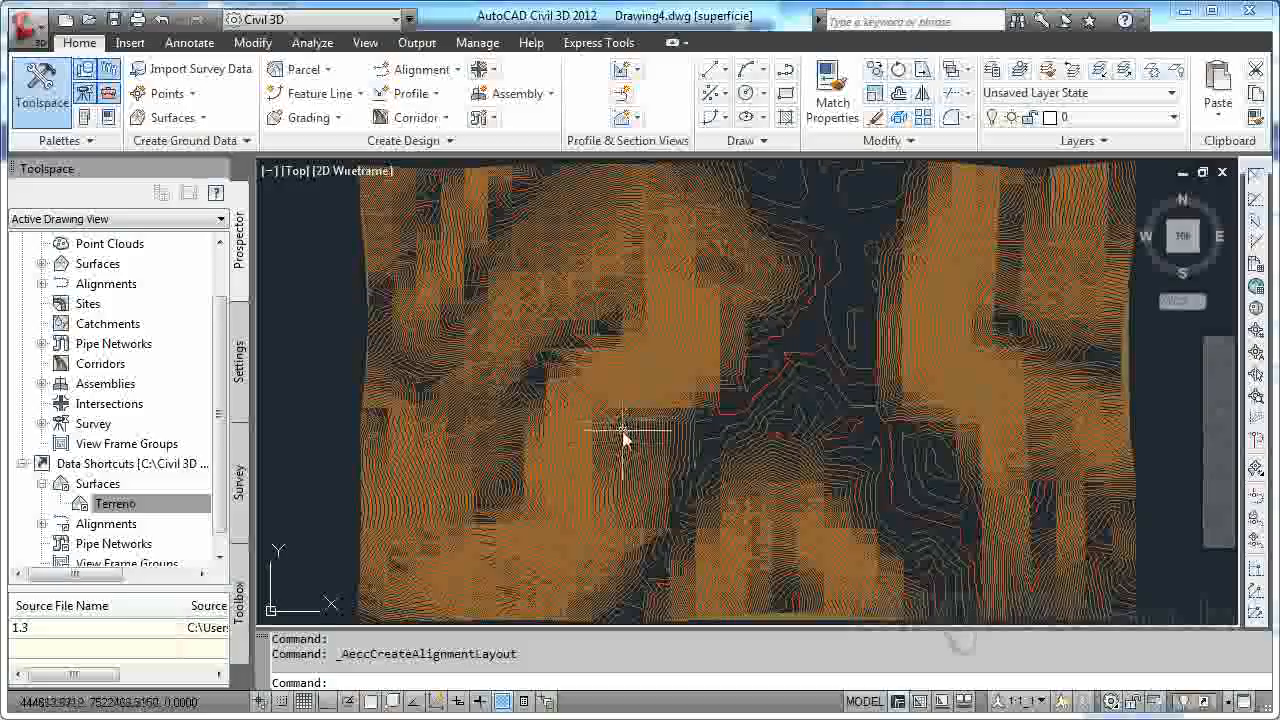
click(443, 74)
click(459, 102)
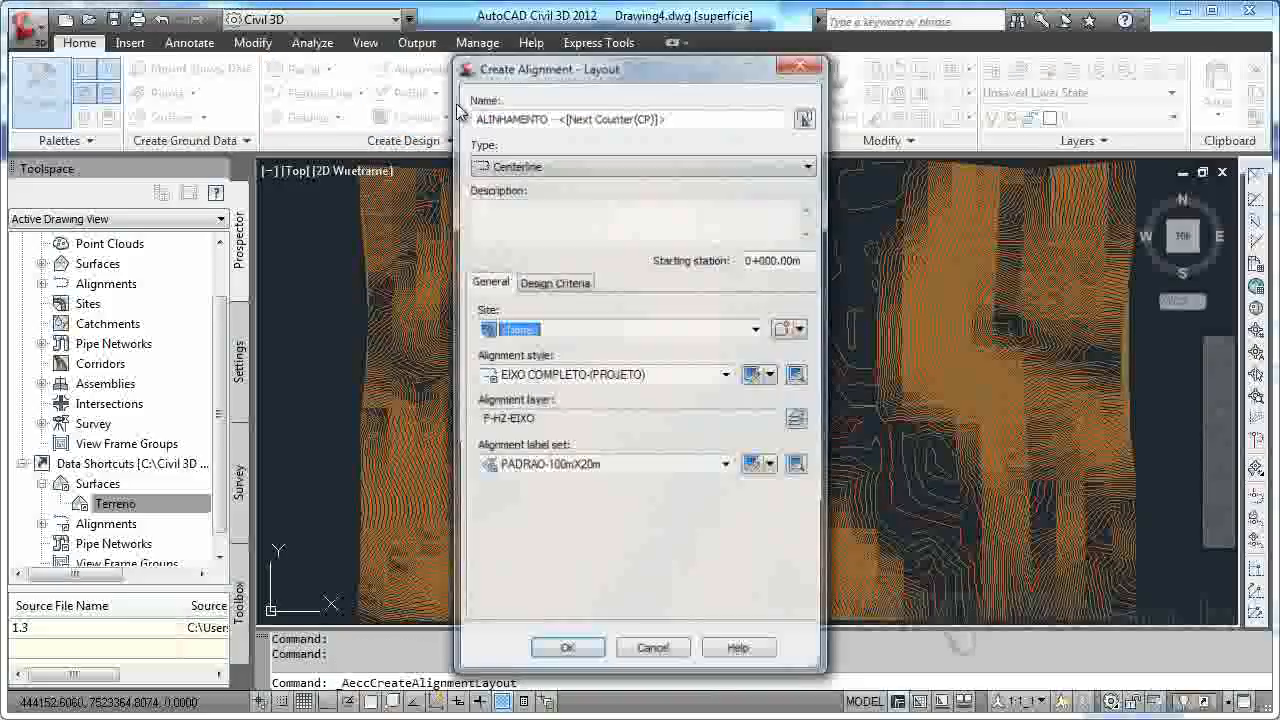
drag(774, 117, 380, 128)
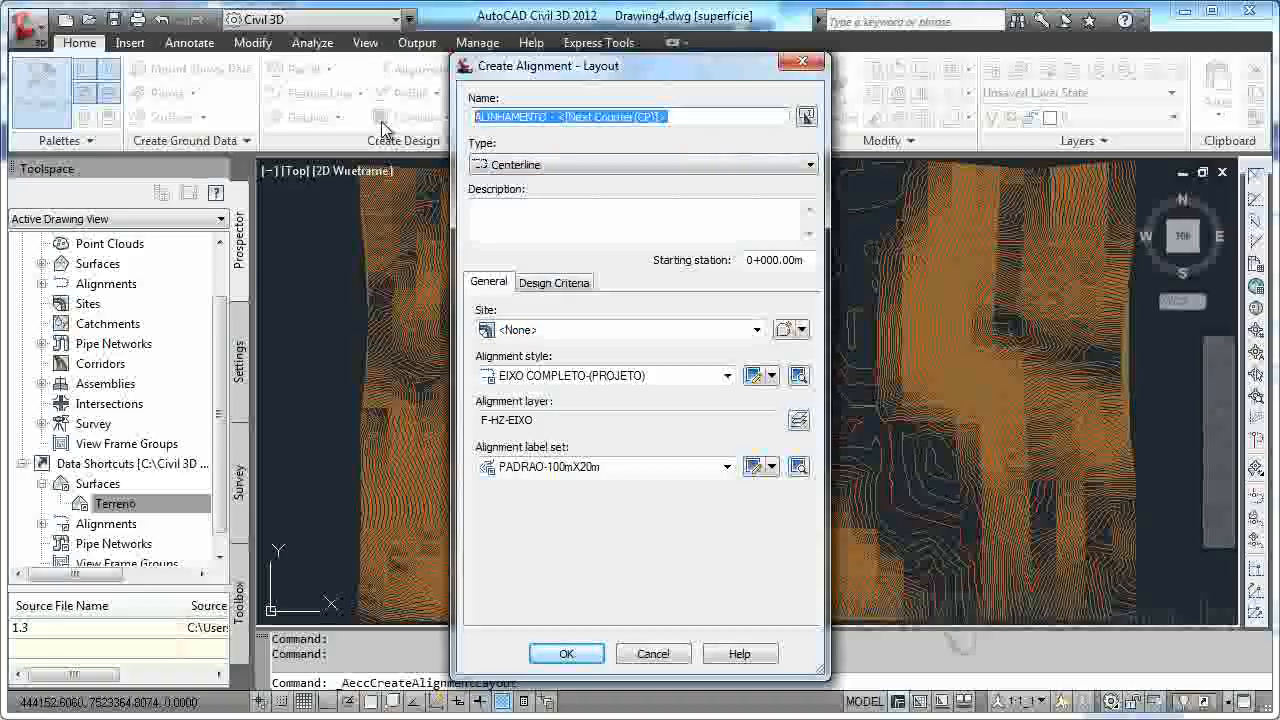
text(Eixo)
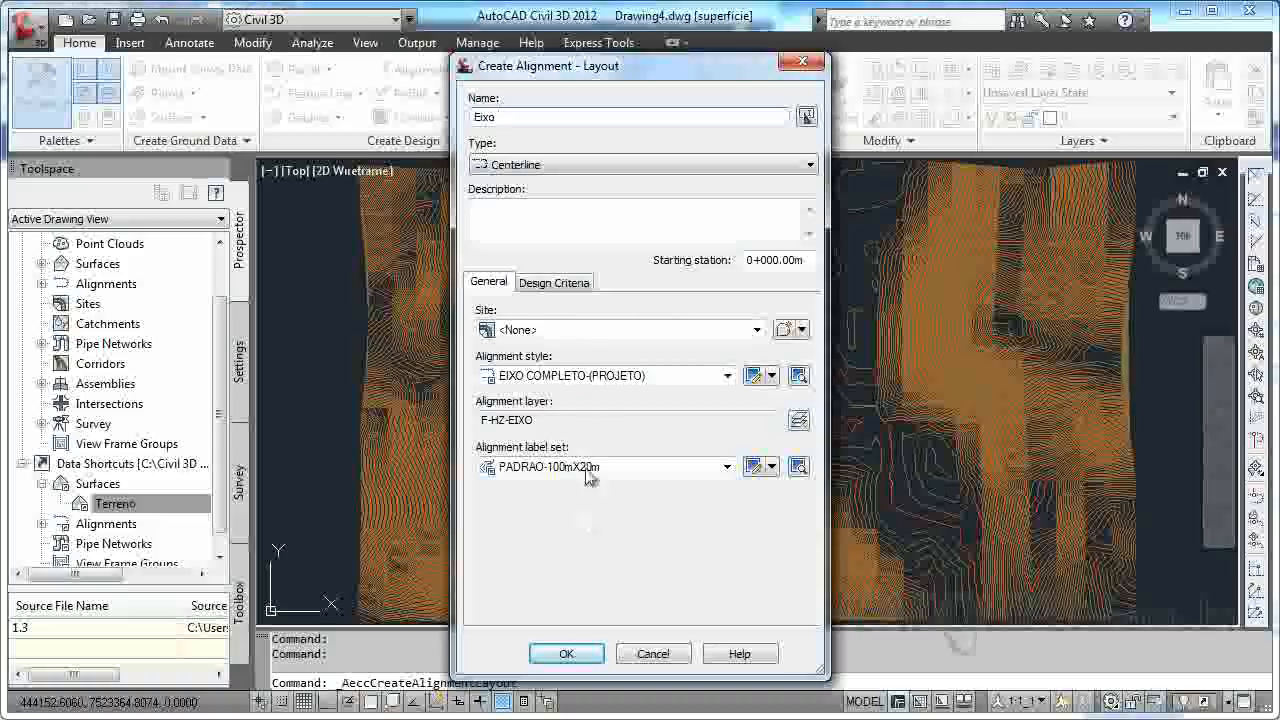
Choose the EIXO COMPLETO-(PROJETO) alignment style and the PADRAO-100mX20m label set for the alignment.
click(726, 378)
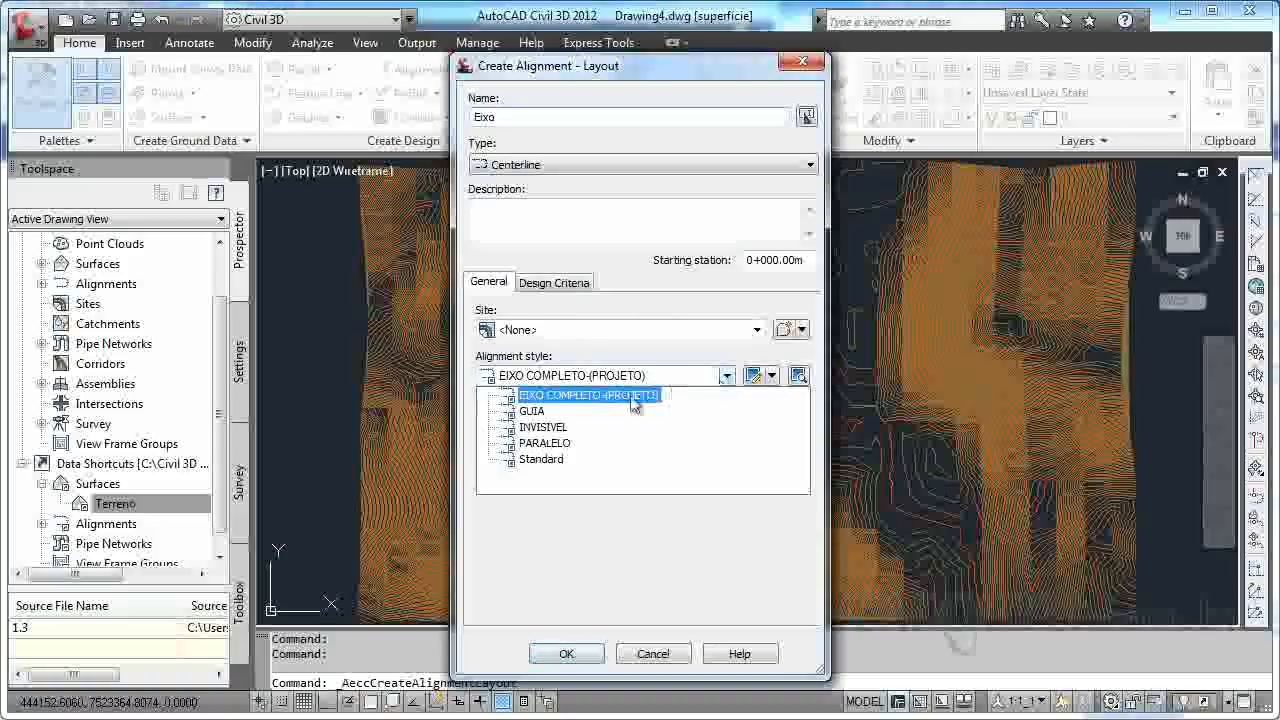
click(588, 395)
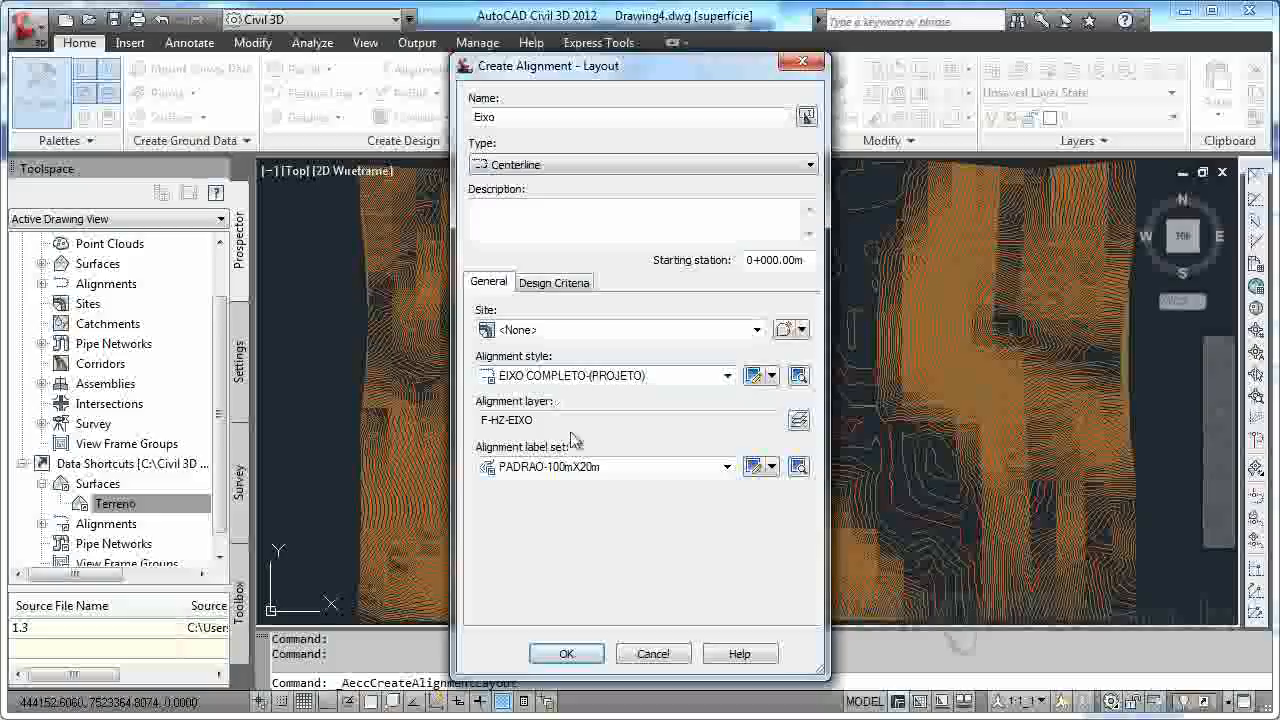
click(615, 470)
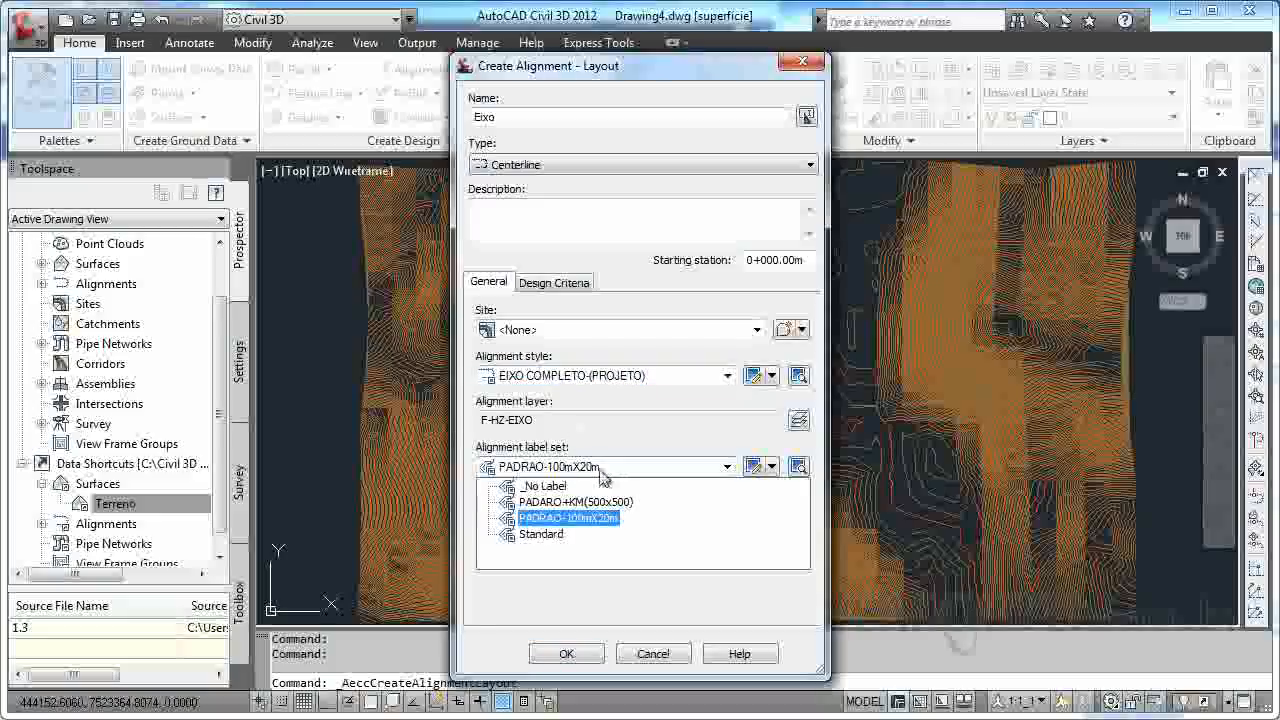
click(577, 518)
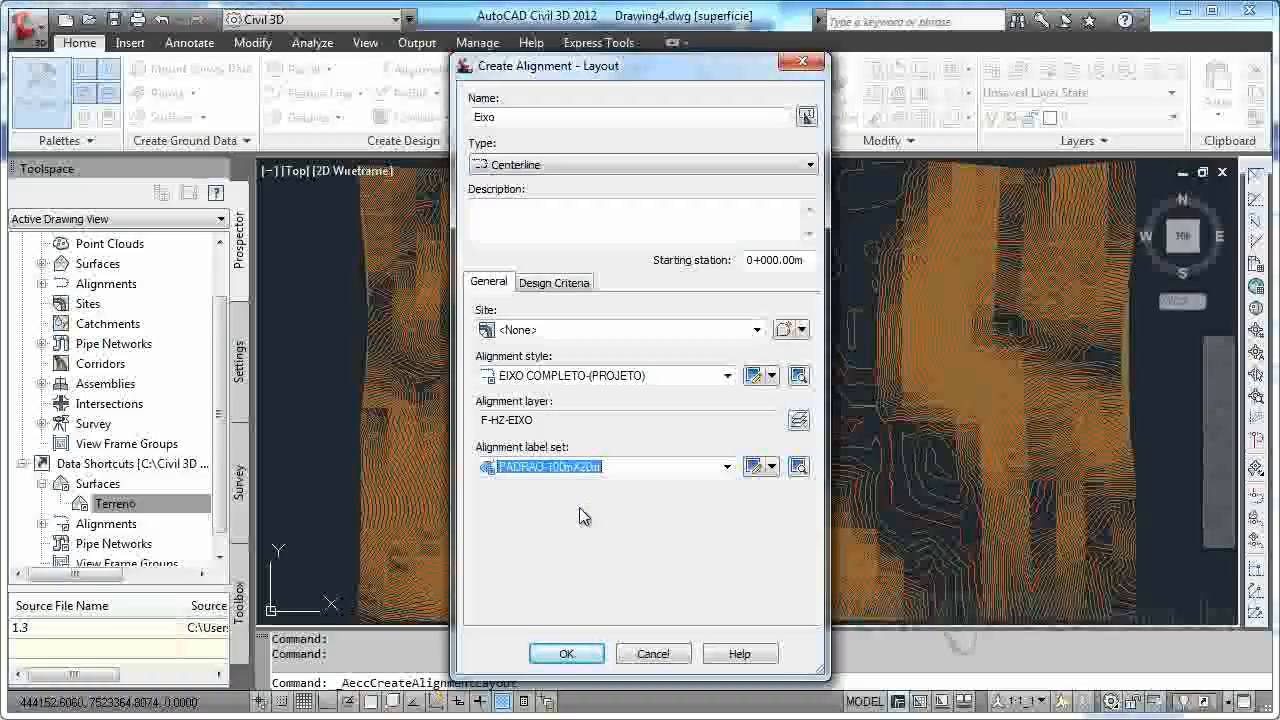
Set the alignment's starting design speed to 80 km/h, enable the design criteria file and confirm the alignment settings.
click(555, 284)
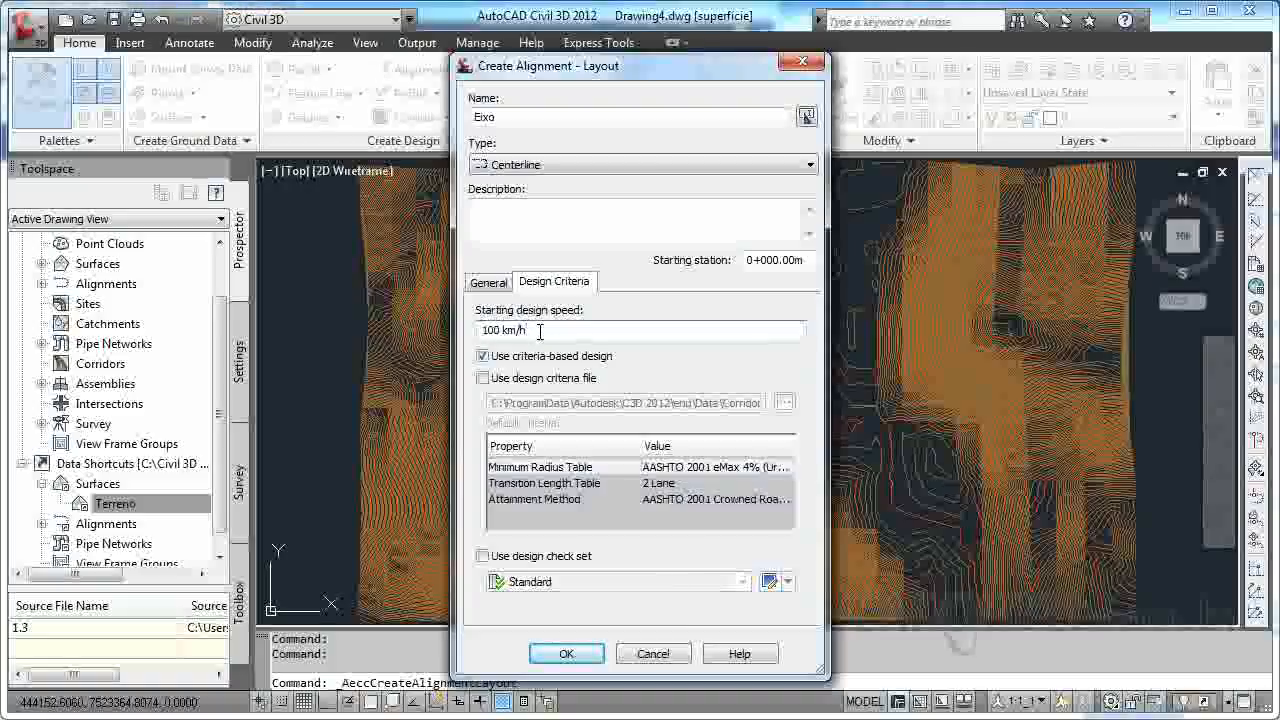
key(BackSpace)
key(BackSpace)
key(BackSpace)
text(80 km/h)
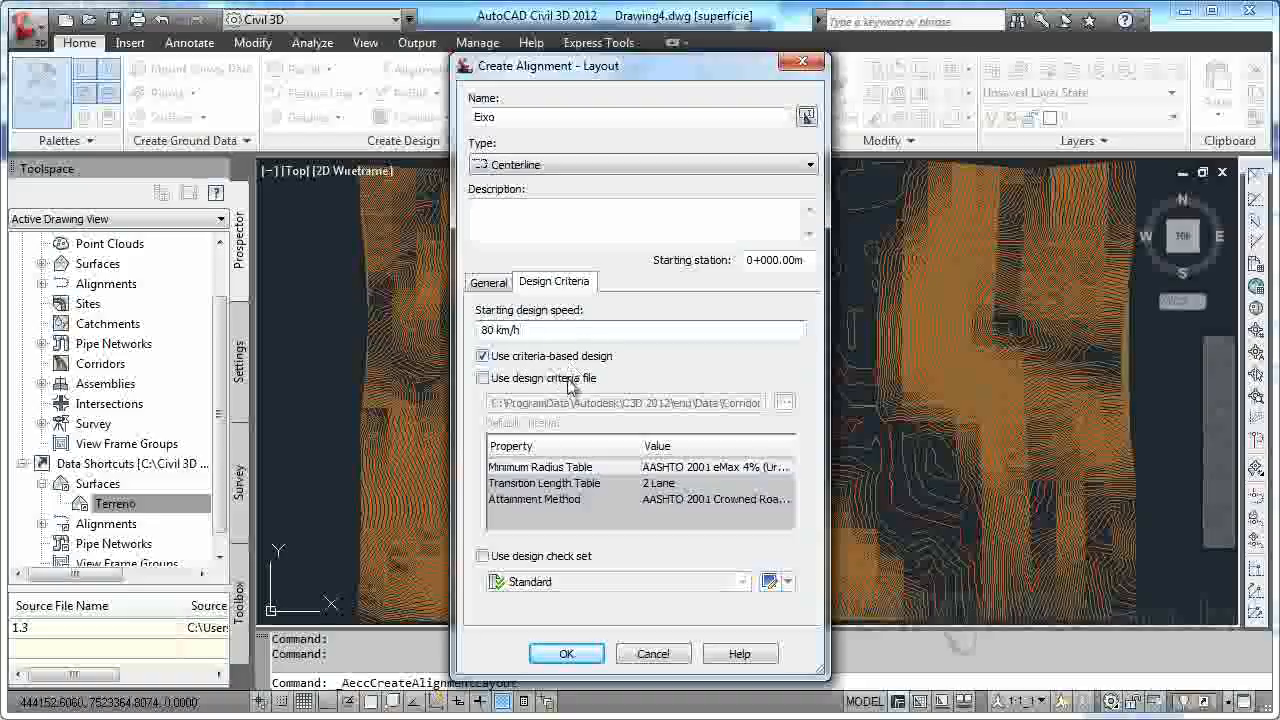
click(488, 382)
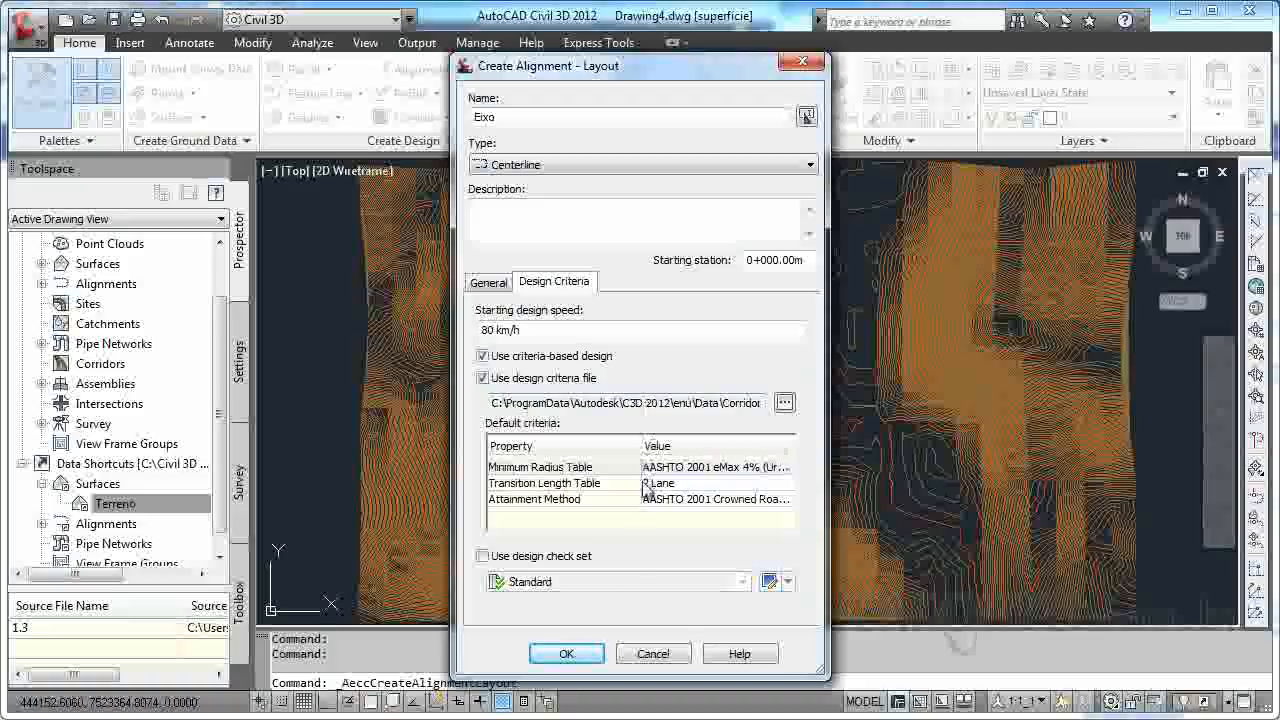
click(567, 654)
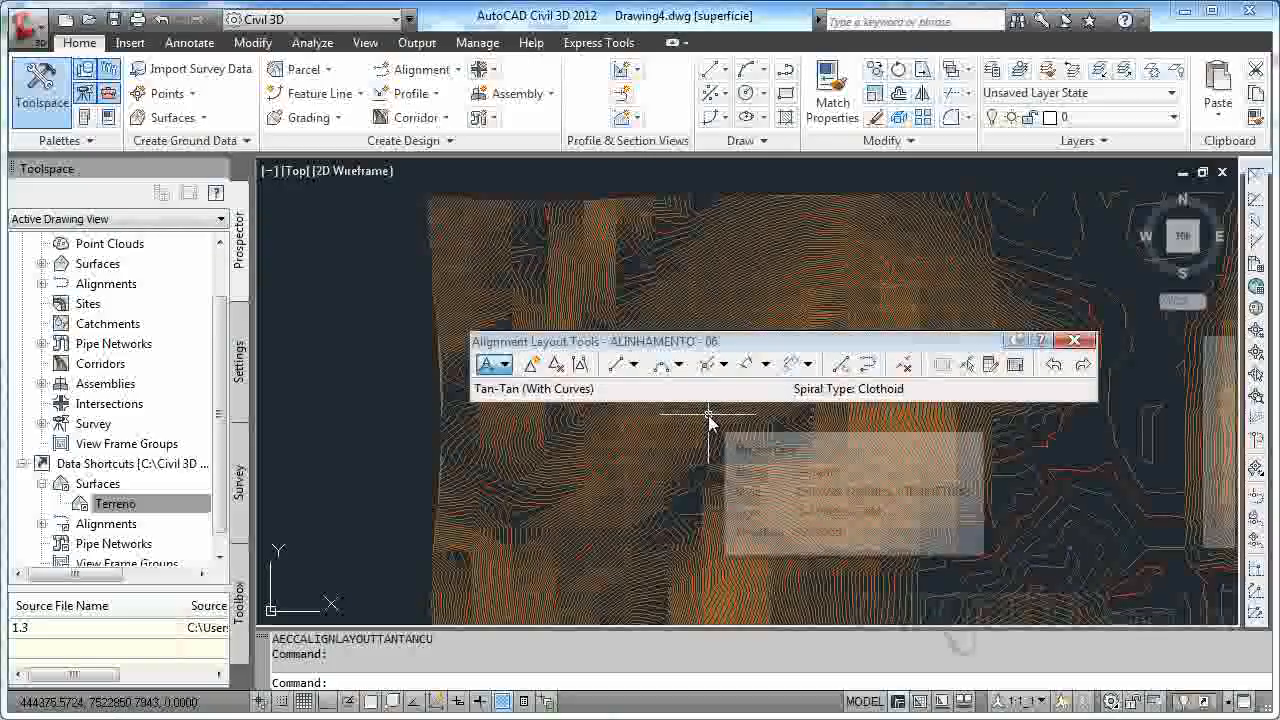
Draw the alignment through three points with Tangent-Tangent (With Curves), with tangents about 134 m and 77 m long, and close the layout tools.
click(494, 364)
click(568, 412)
click(806, 582)
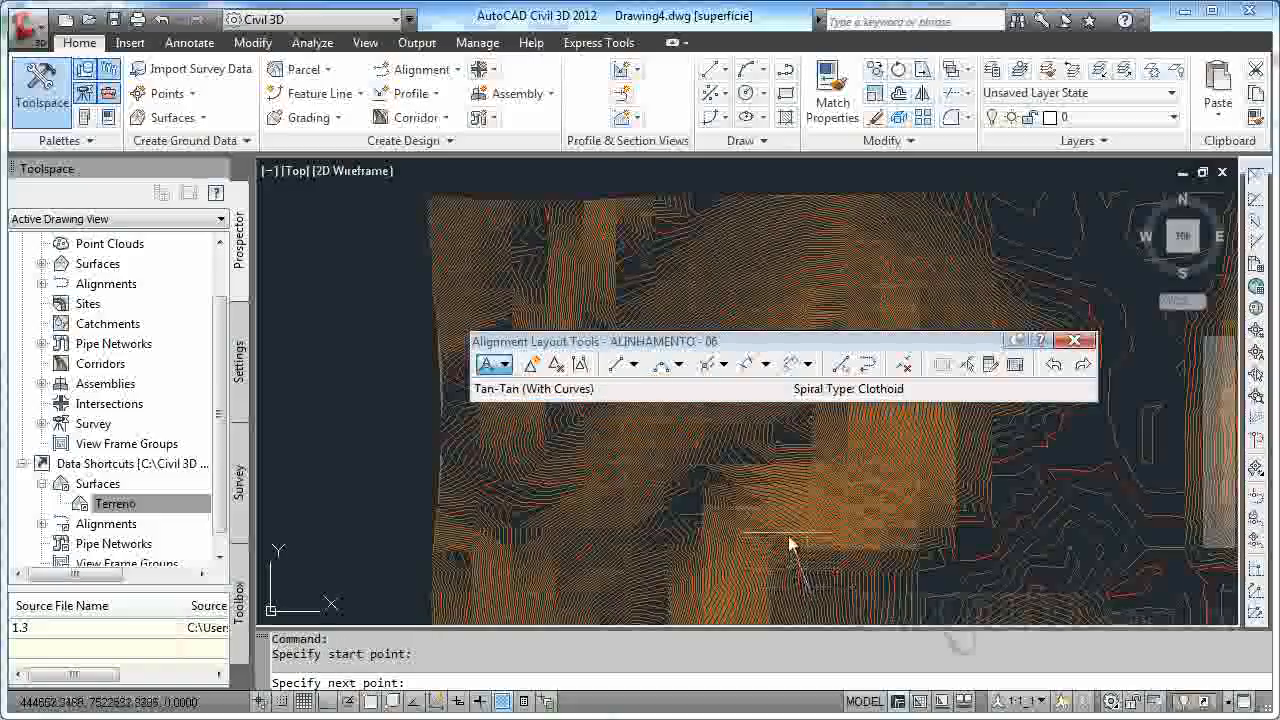
click(846, 517)
click(898, 538)
key(Return)
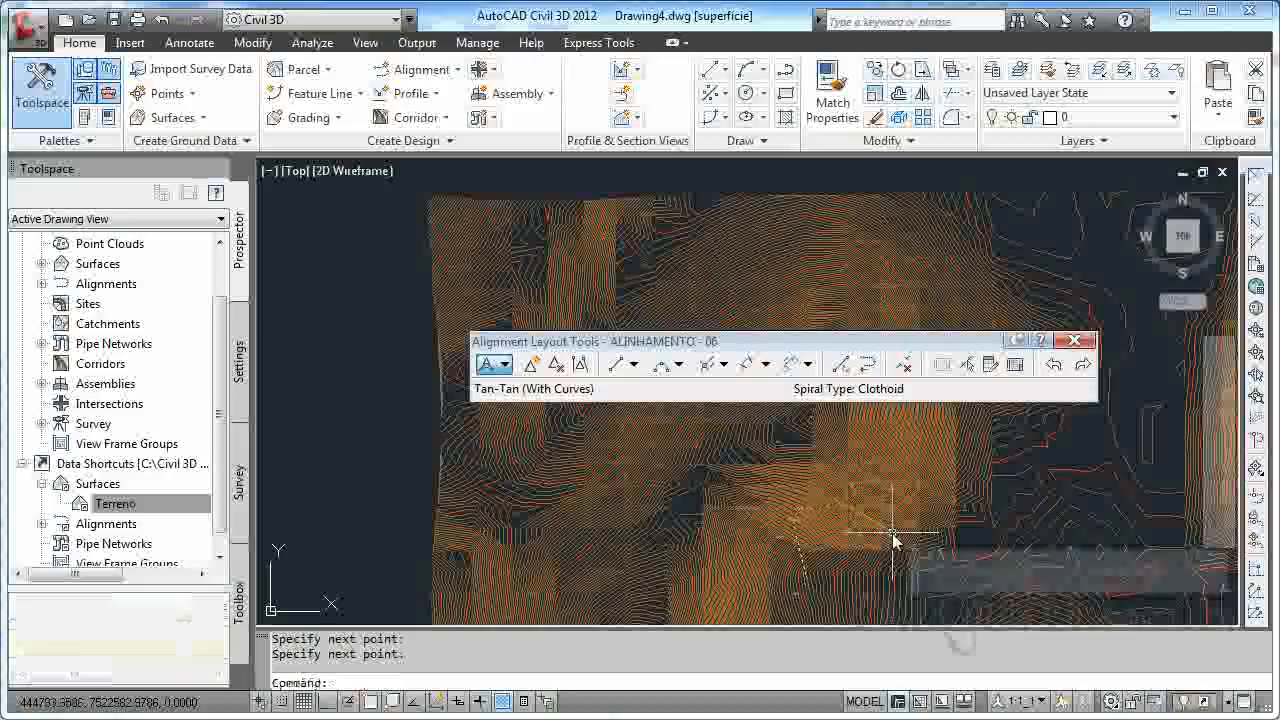
scroll(853, 490, up, 3)
mouse_move(817, 534)
middle_down()
mouse_move(1003, 520)
mouse_move(1012, 463)
middle_up()
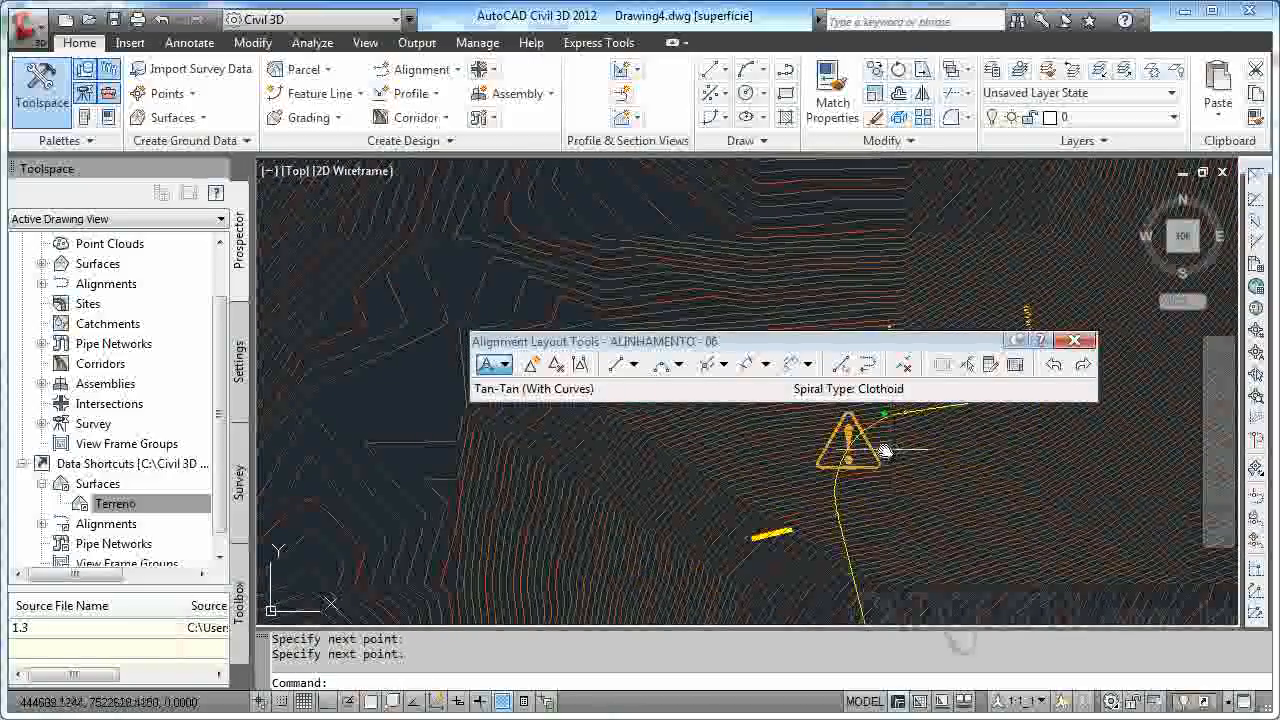
click(1074, 340)
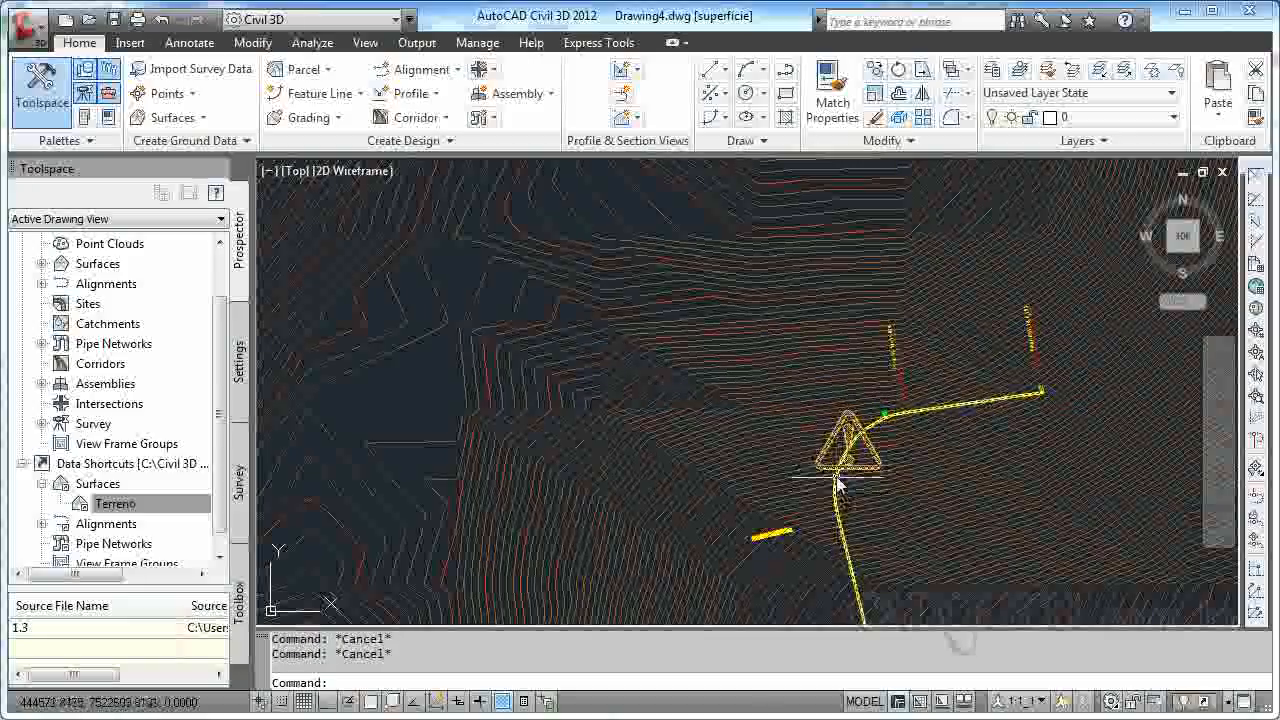
Open the alignment in the Geometry Editor, show its entities table and check the curve's radius, minimum radius and design speed columns.
click(872, 437)
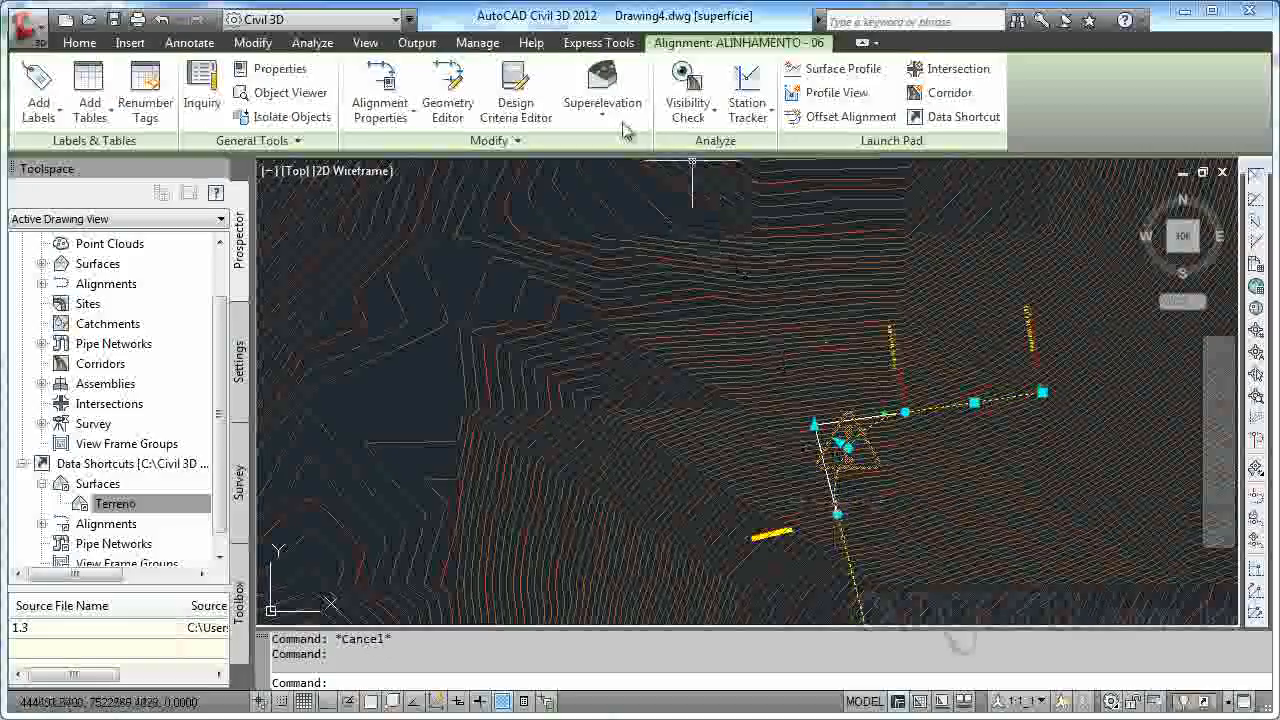
click(456, 118)
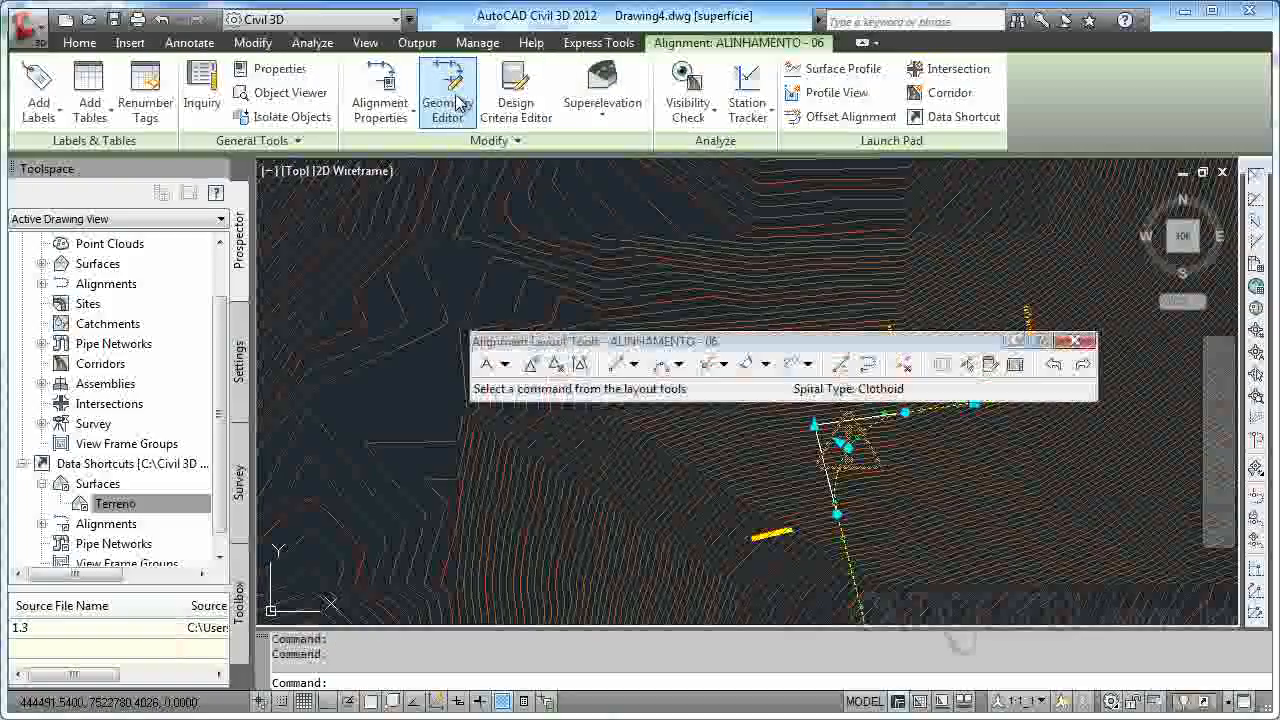
click(1015, 364)
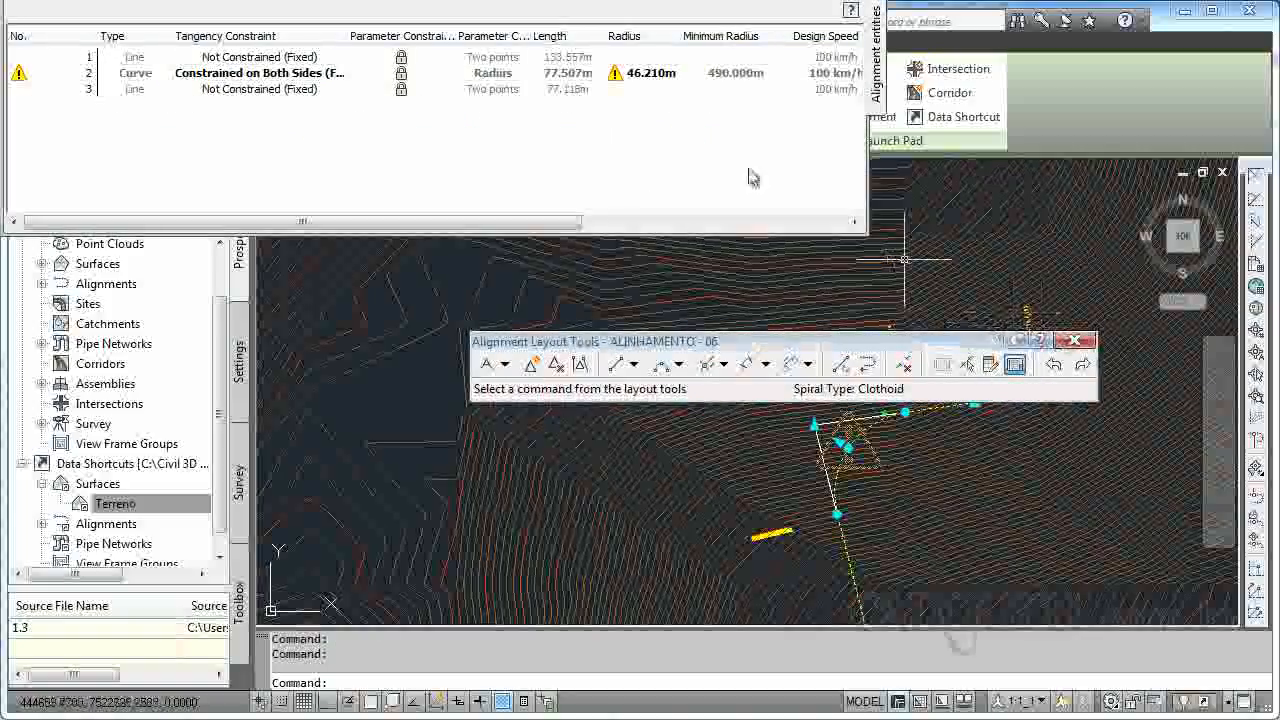
mouse_move(800, 342)
mouse_down()
mouse_move(638, 302)
mouse_move(350, 262)
mouse_up()
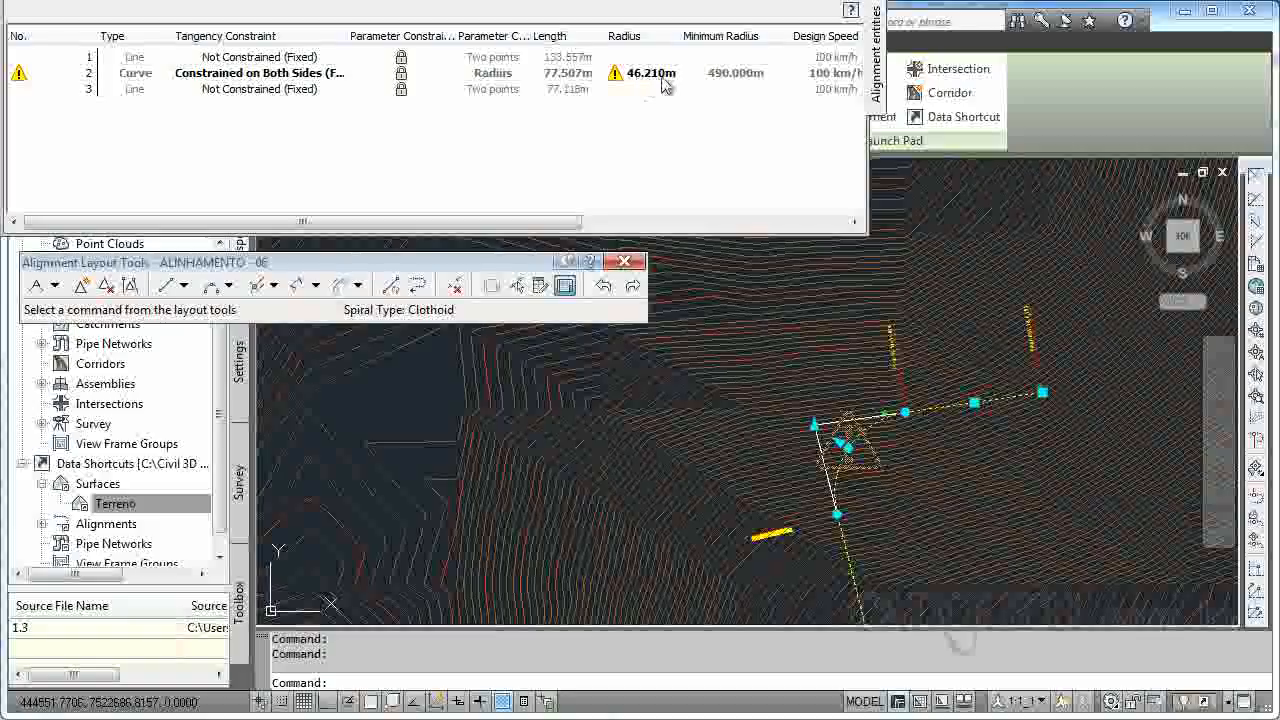
drag(546, 217, 632, 221)
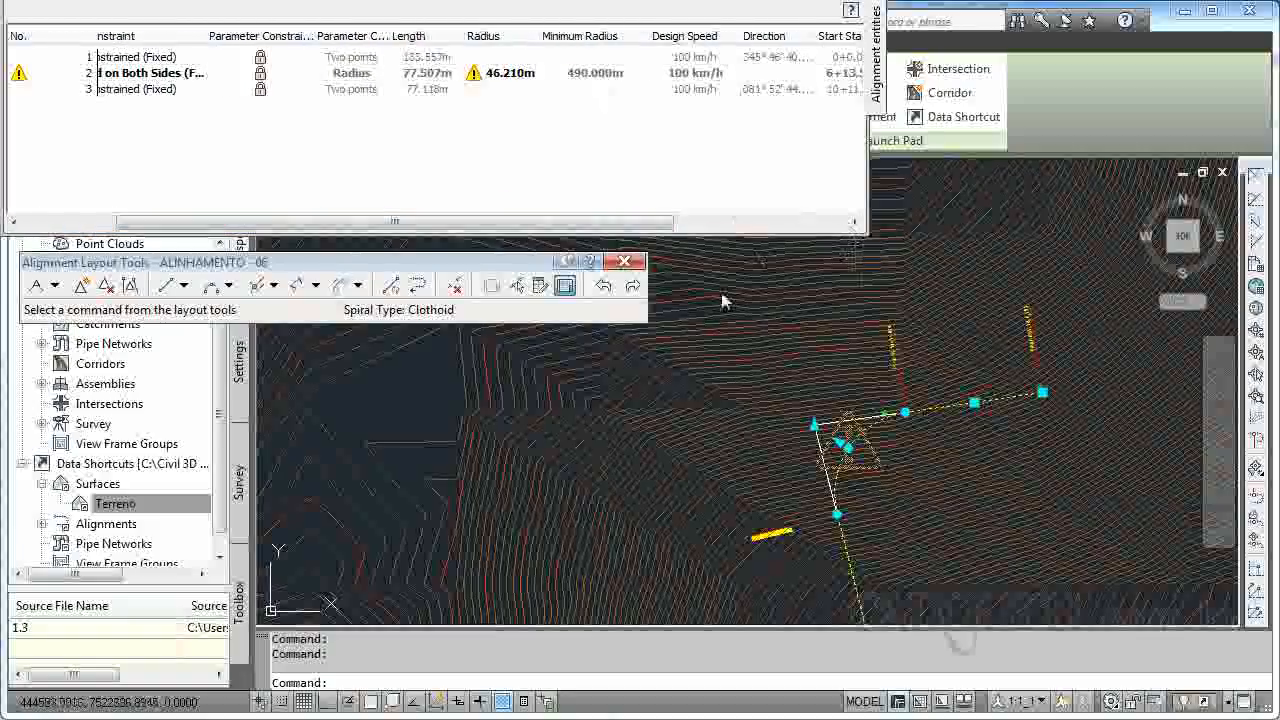
drag(586, 218, 673, 226)
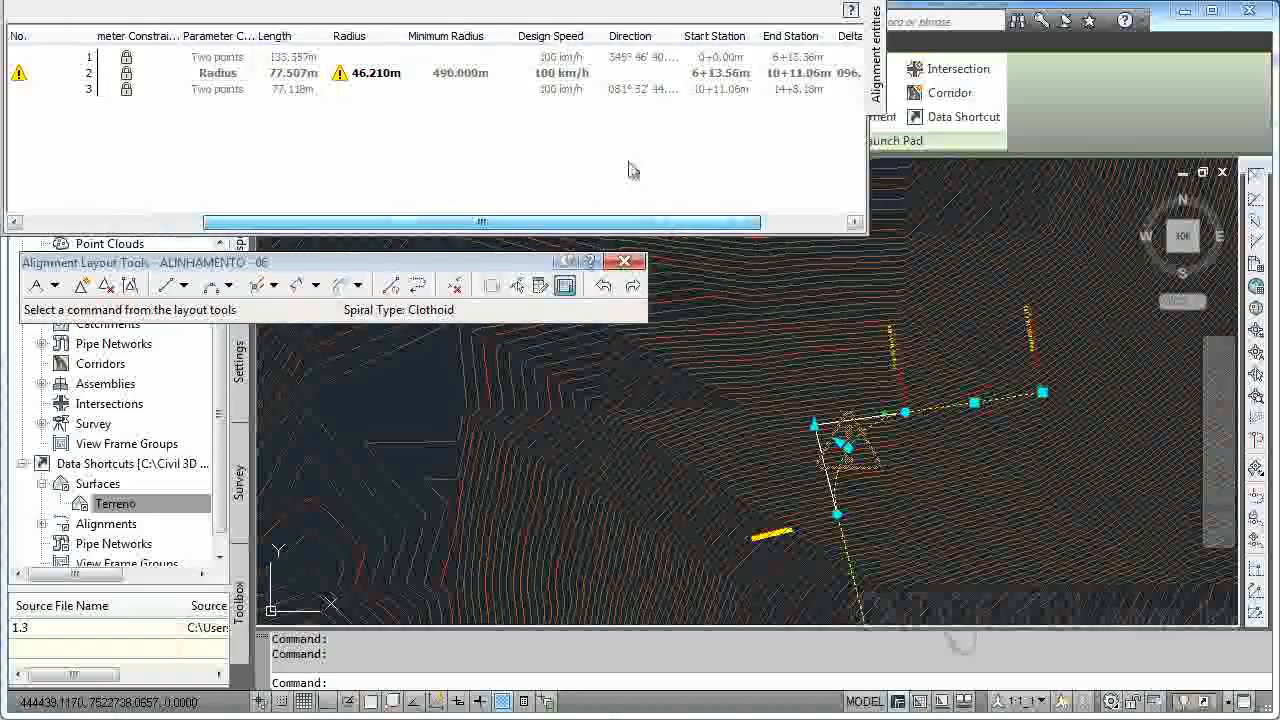
Try to set the curve's radius to 490 m in the alignment entities table.
click(563, 76)
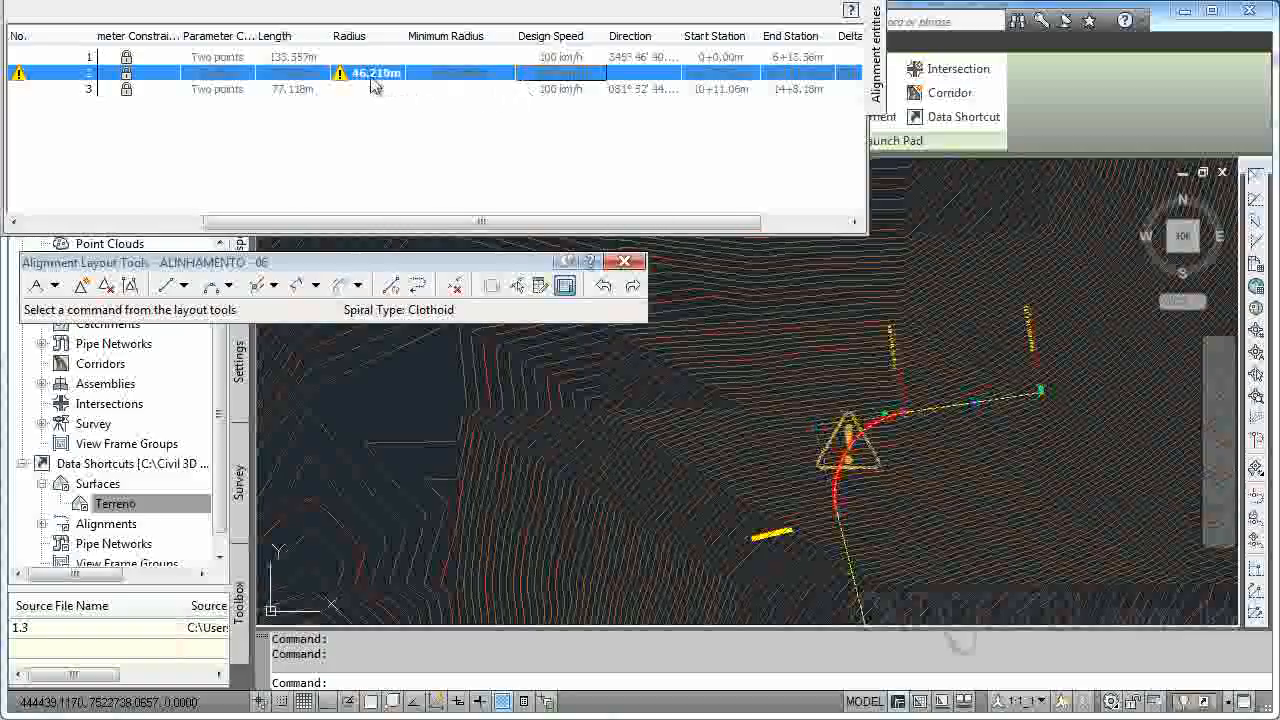
click(372, 74)
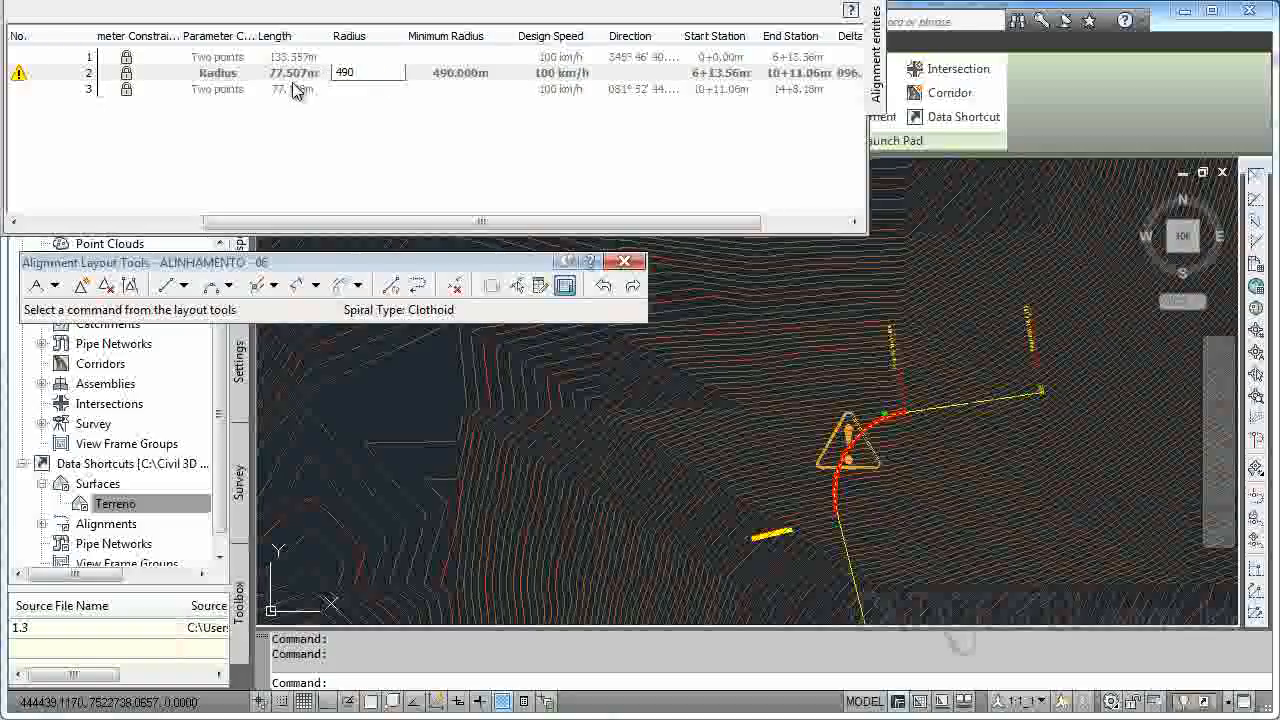
key(Return)
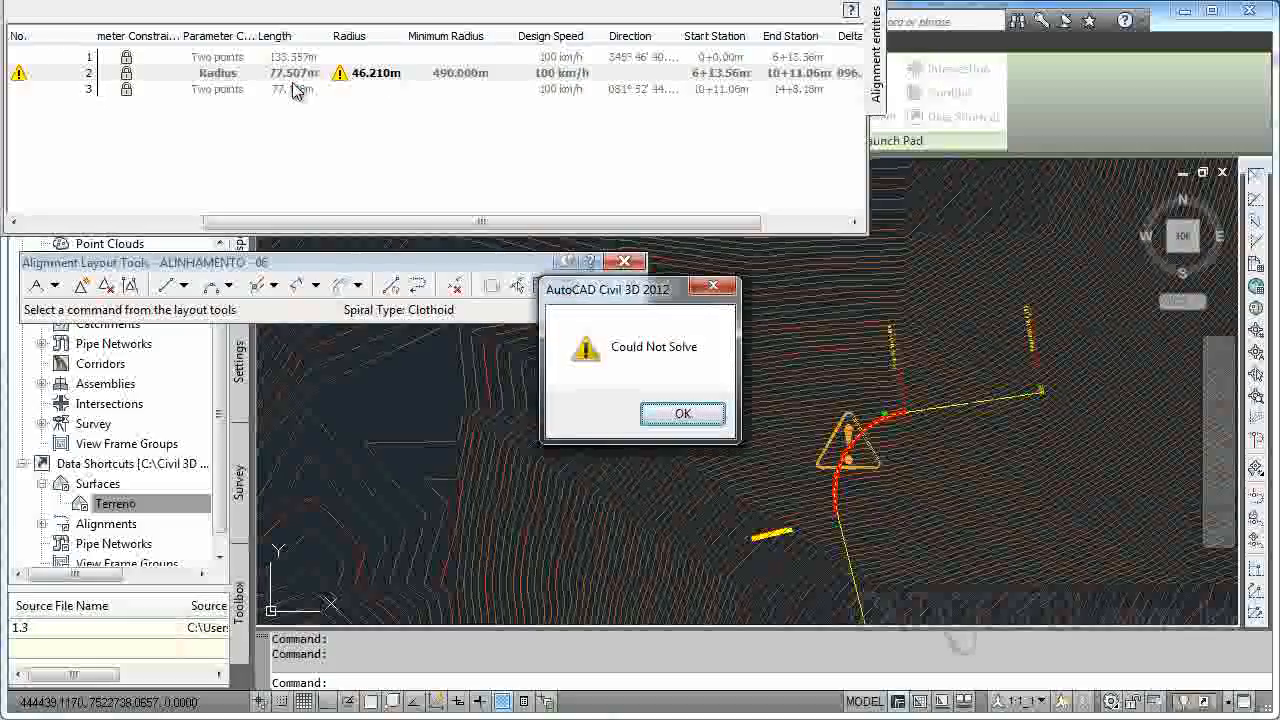
click(681, 420)
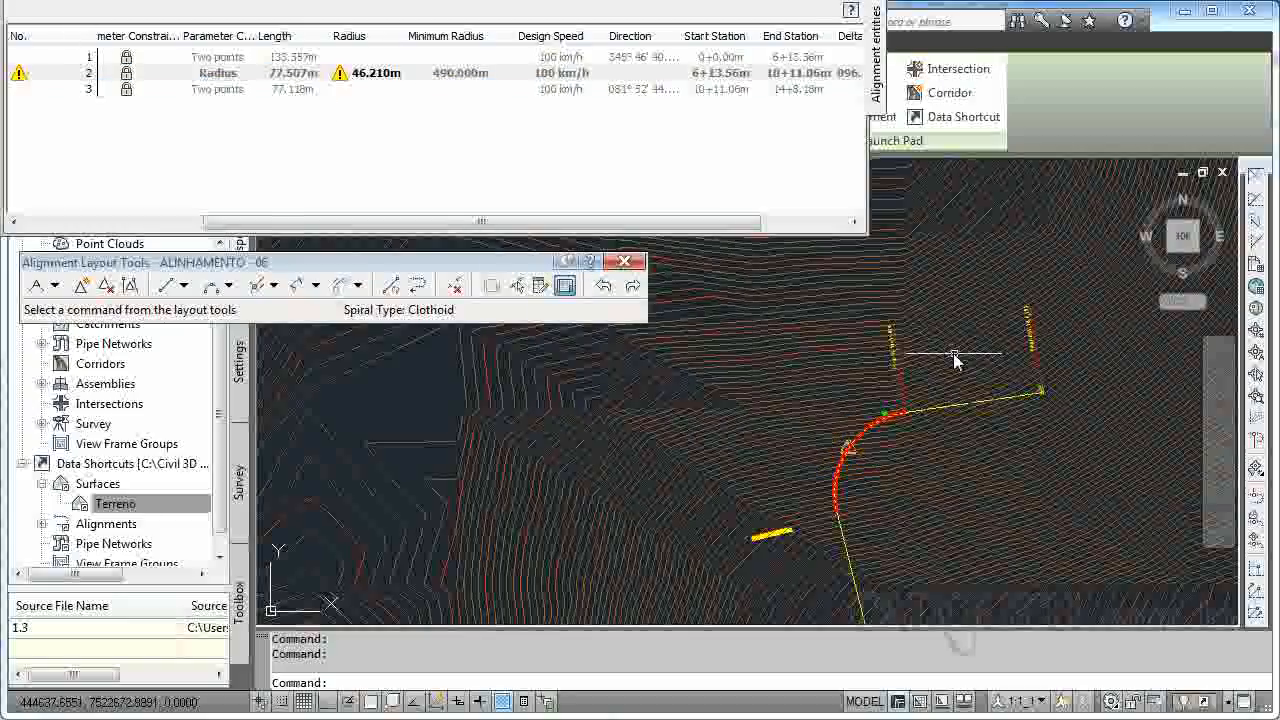
click(1008, 396)
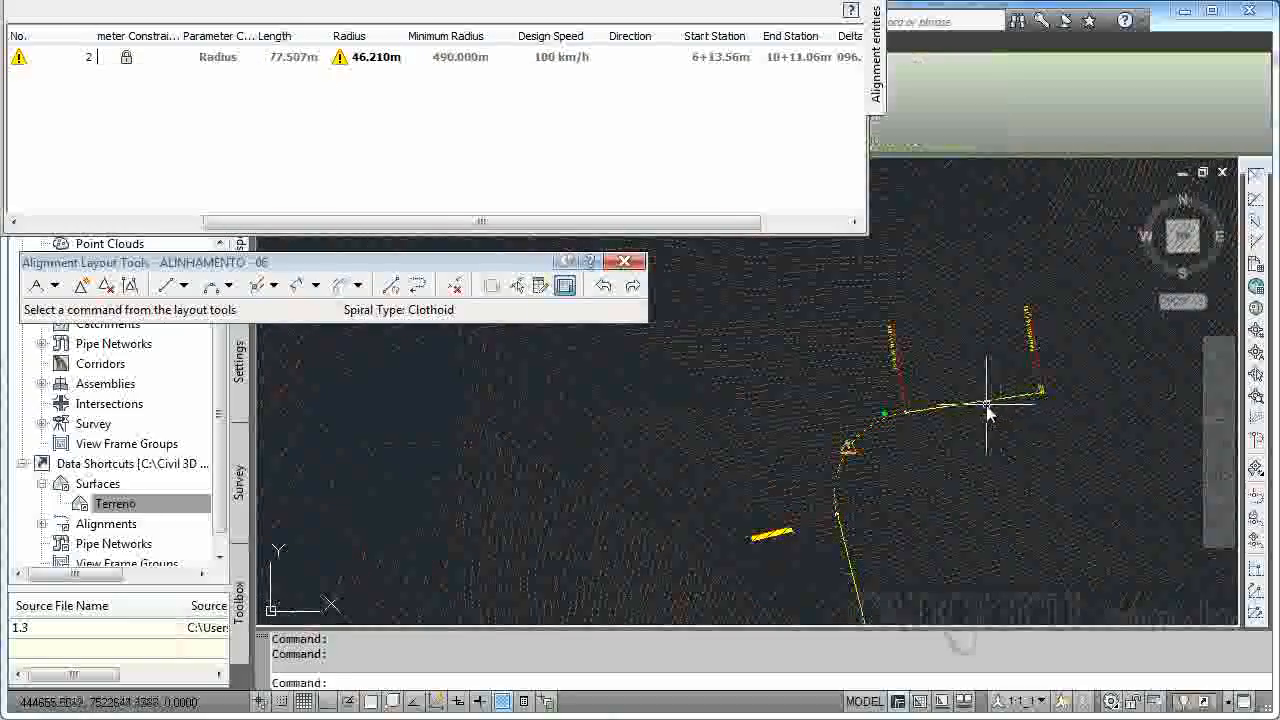
key(Escape)
click(994, 402)
click(1038, 394)
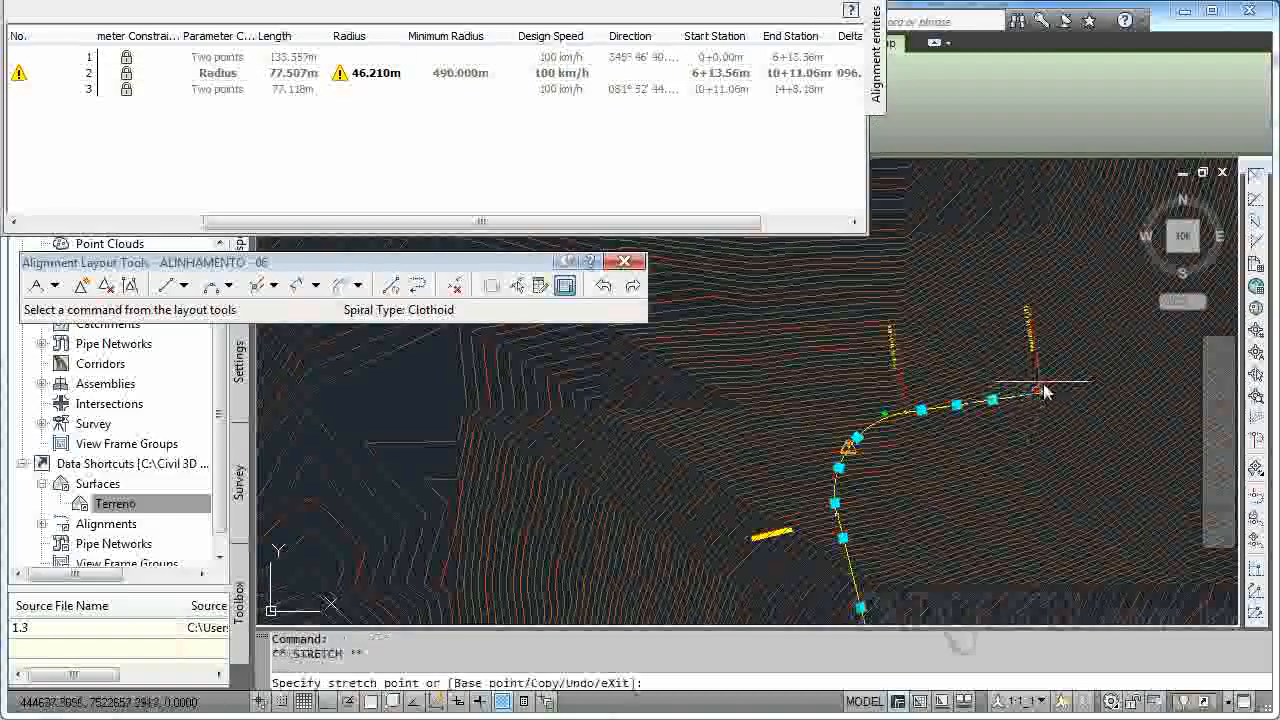
key(Escape)
click(921, 410)
key(Escape)
scroll(905, 418, up, 3)
scroll(868, 452, down, 5)
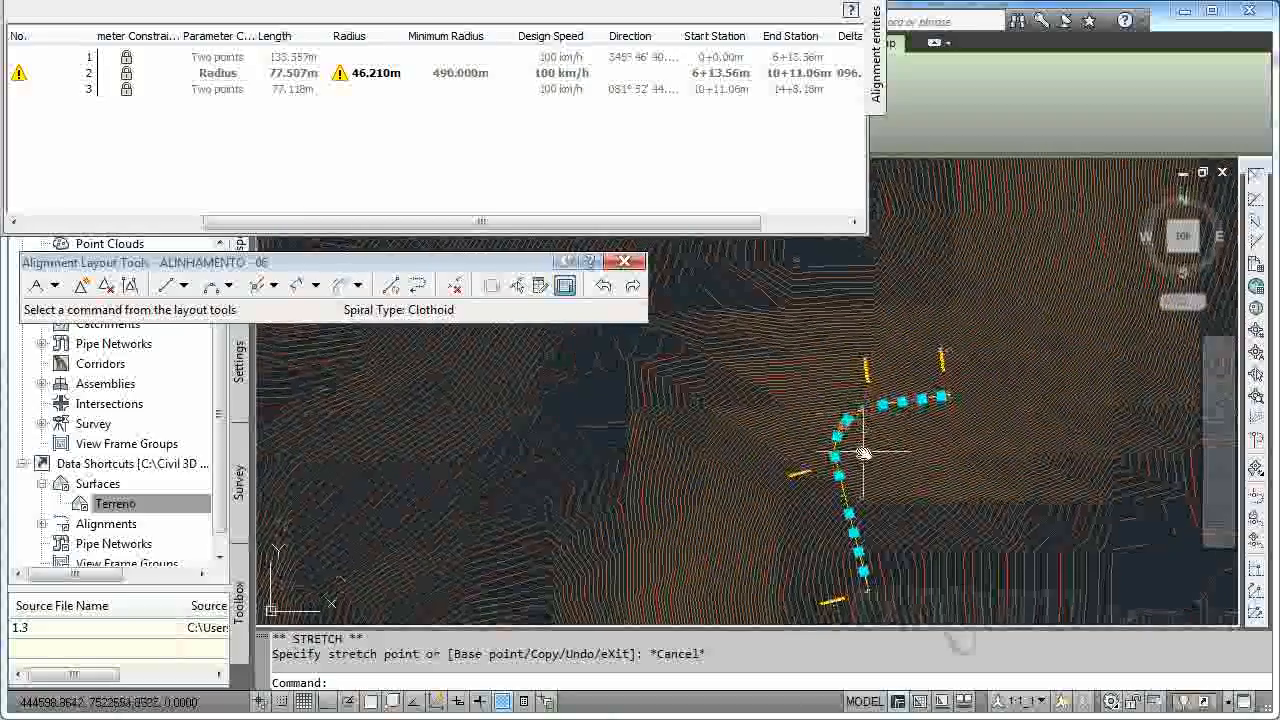
scroll(864, 453, up, 5)
key(Escape)
scroll(780, 400, down, 3)
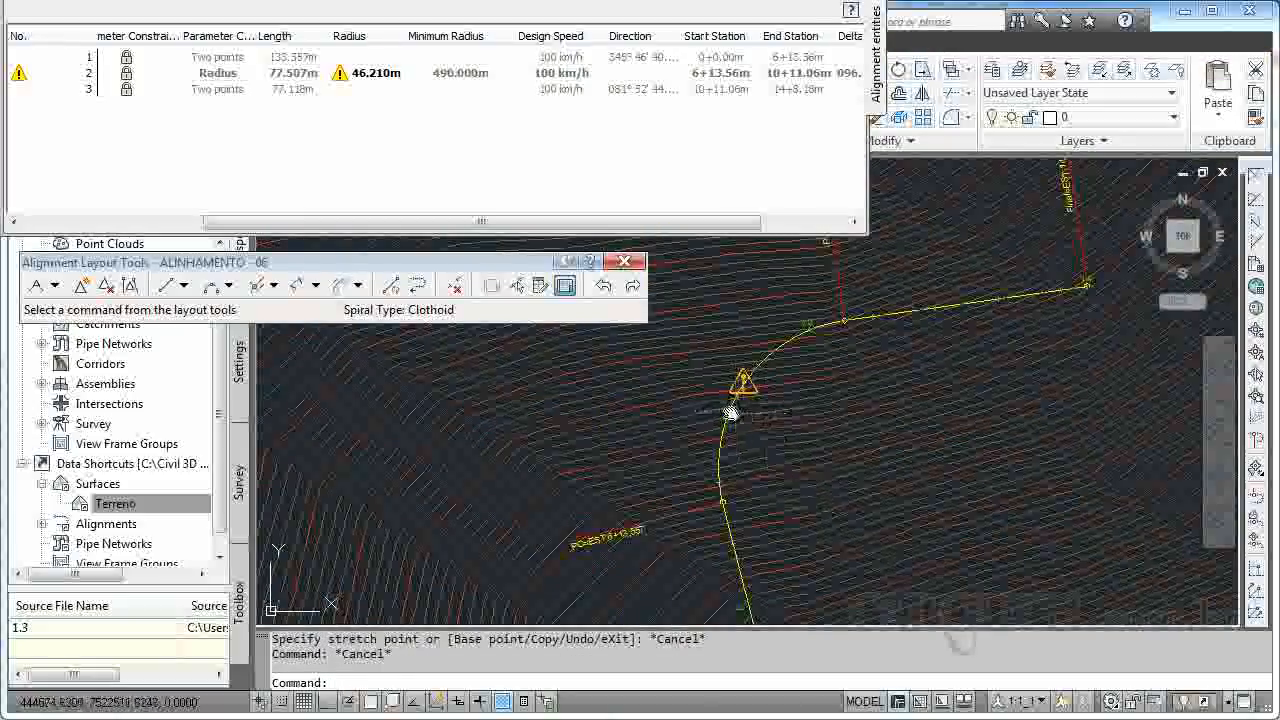
Stretch the alignment's end point northeast and enlarge its curve to a radius of about 117 m using the curve's grips.
click(732, 413)
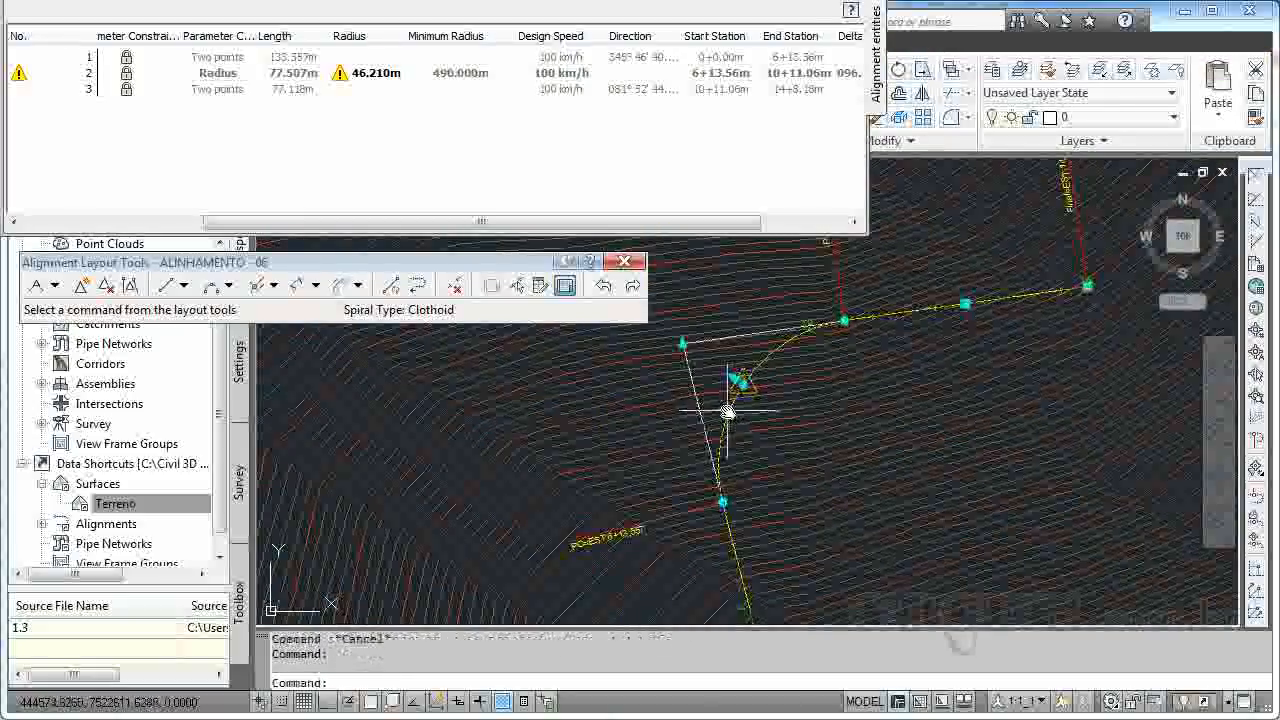
click(1088, 289)
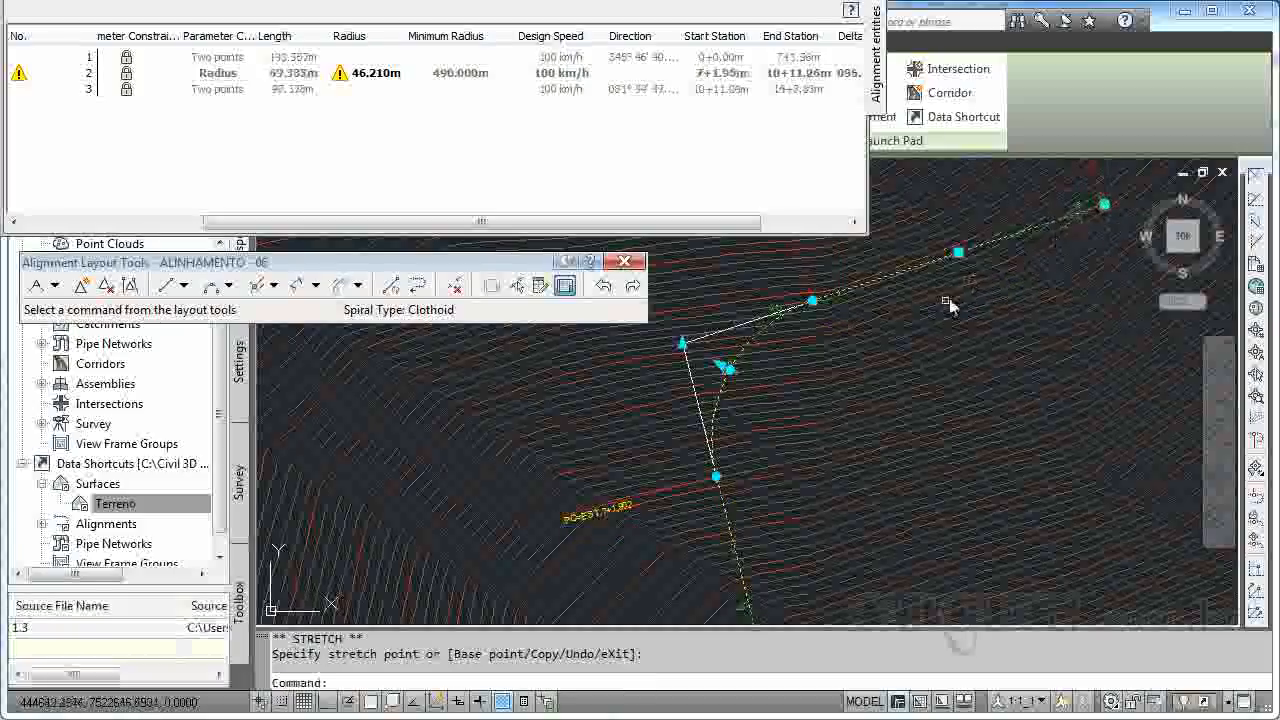
scroll(905, 322, down, 2)
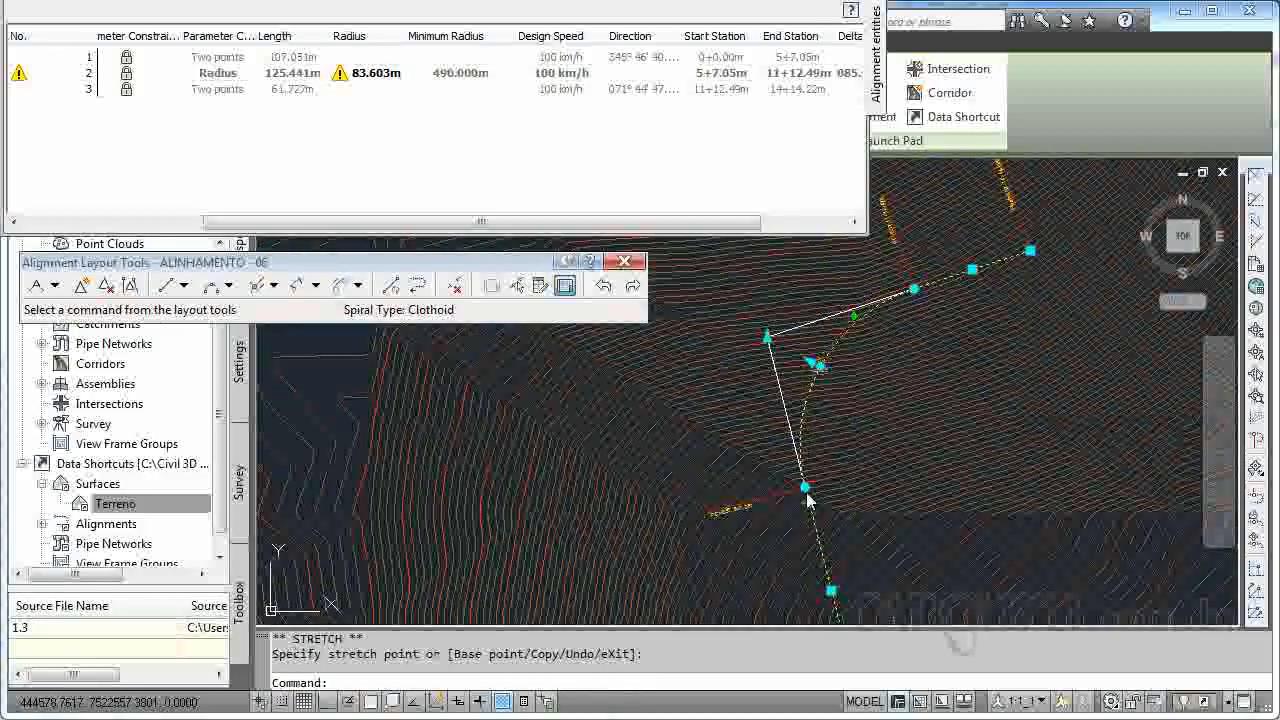
click(820, 550)
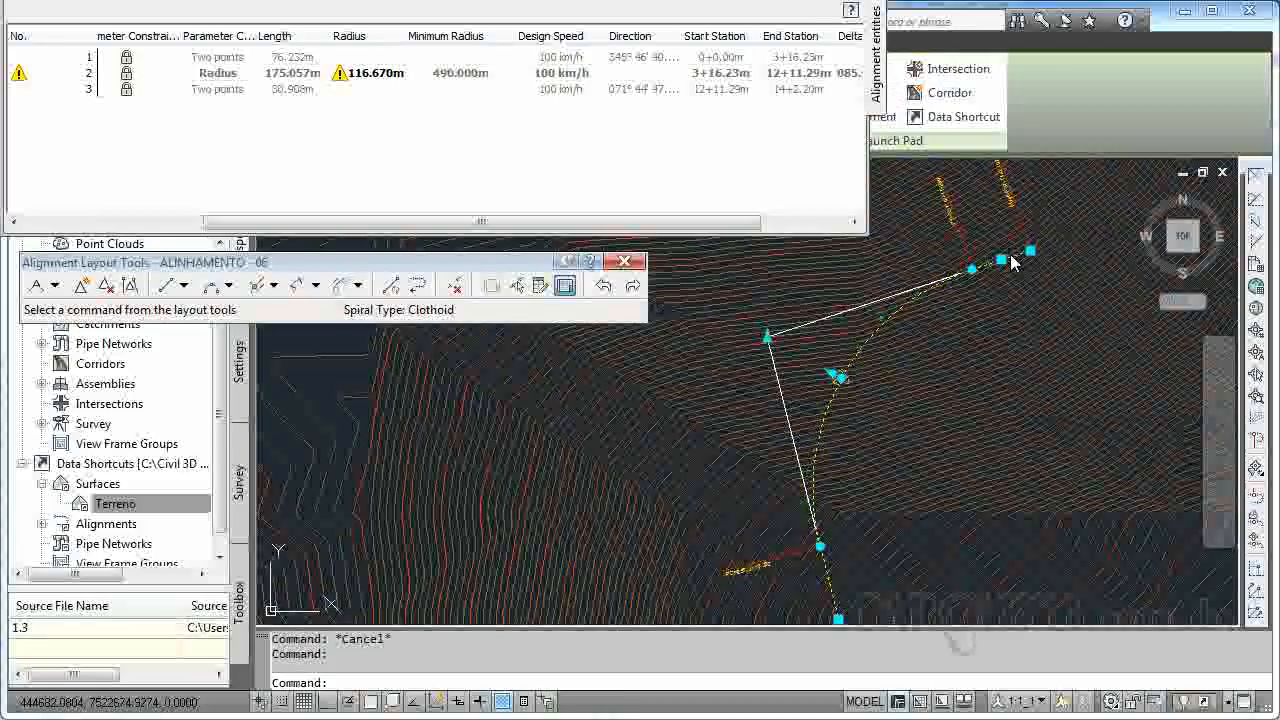
click(1030, 250)
click(1106, 218)
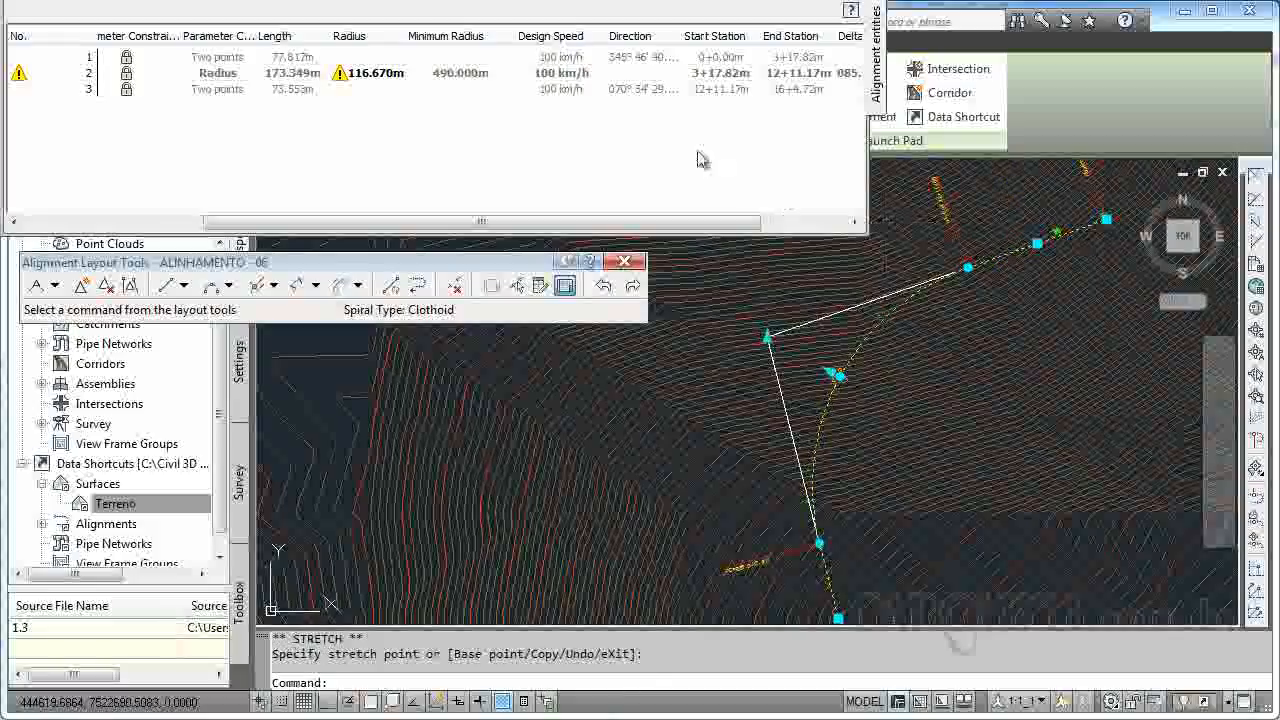
Try again to set the enlarged curve's radius to 490 m in the entities table.
click(347, 80)
click(364, 74)
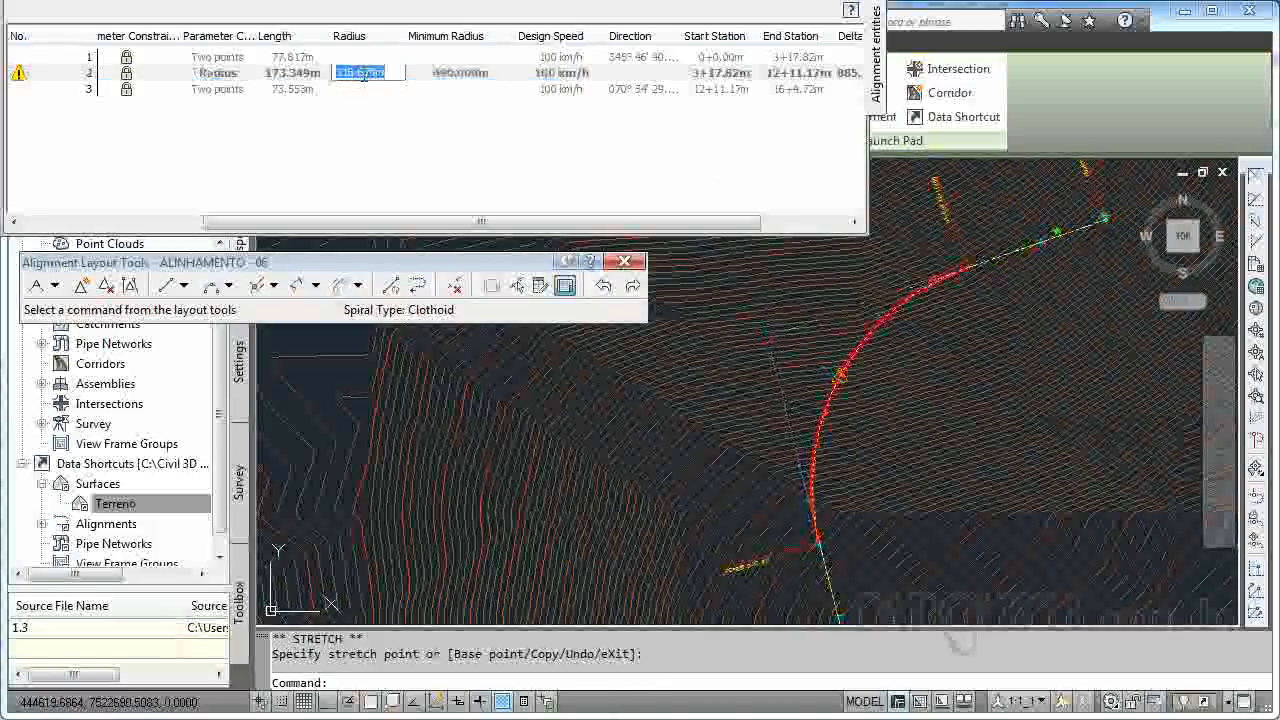
text(490)
key(Return)
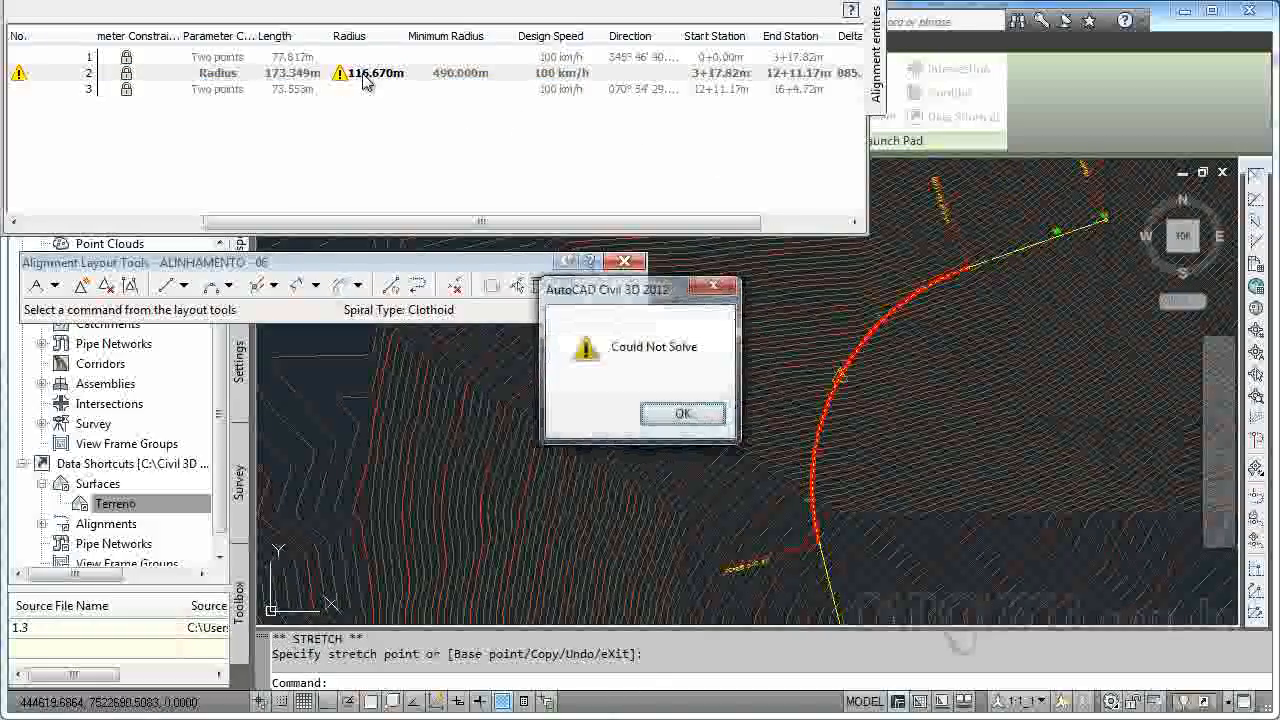
click(682, 413)
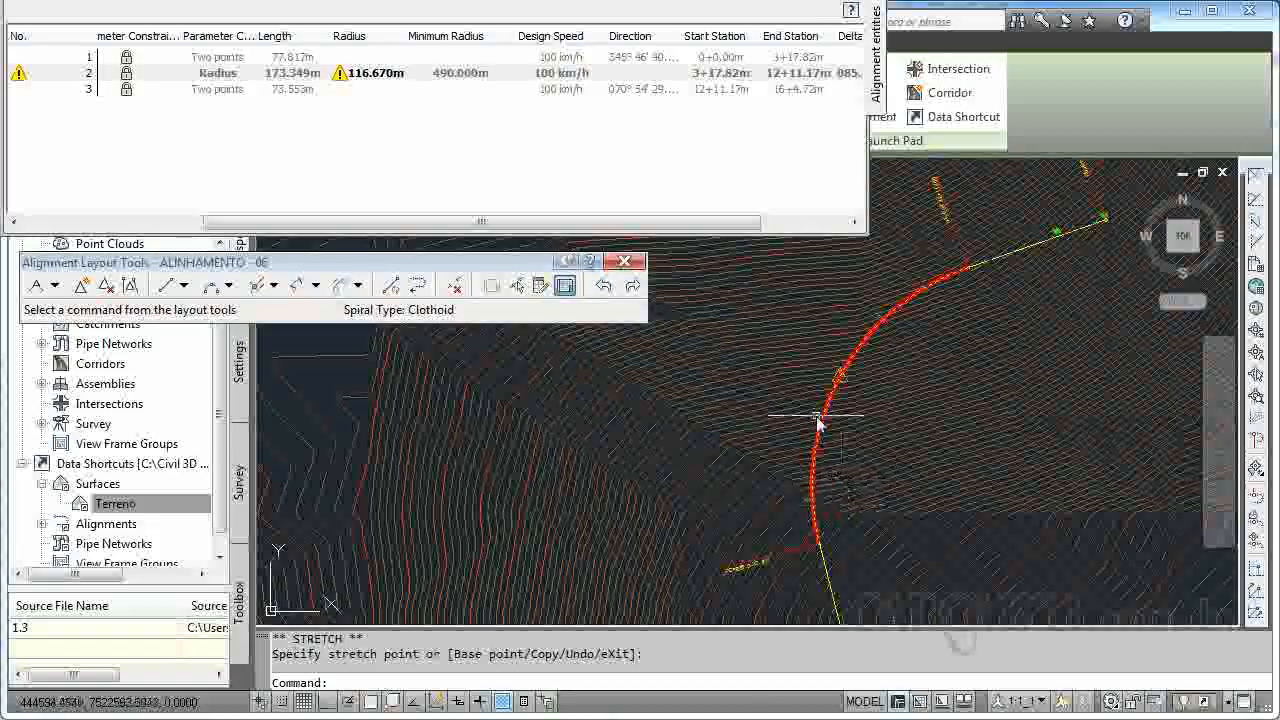
Stretch the alignment's start point far south and its end point northeast, making the tangents about 433 m and 401 m long.
middle_drag(787, 385, 733, 306)
scroll(762, 397, up, 5)
scroll(757, 444, down, 9)
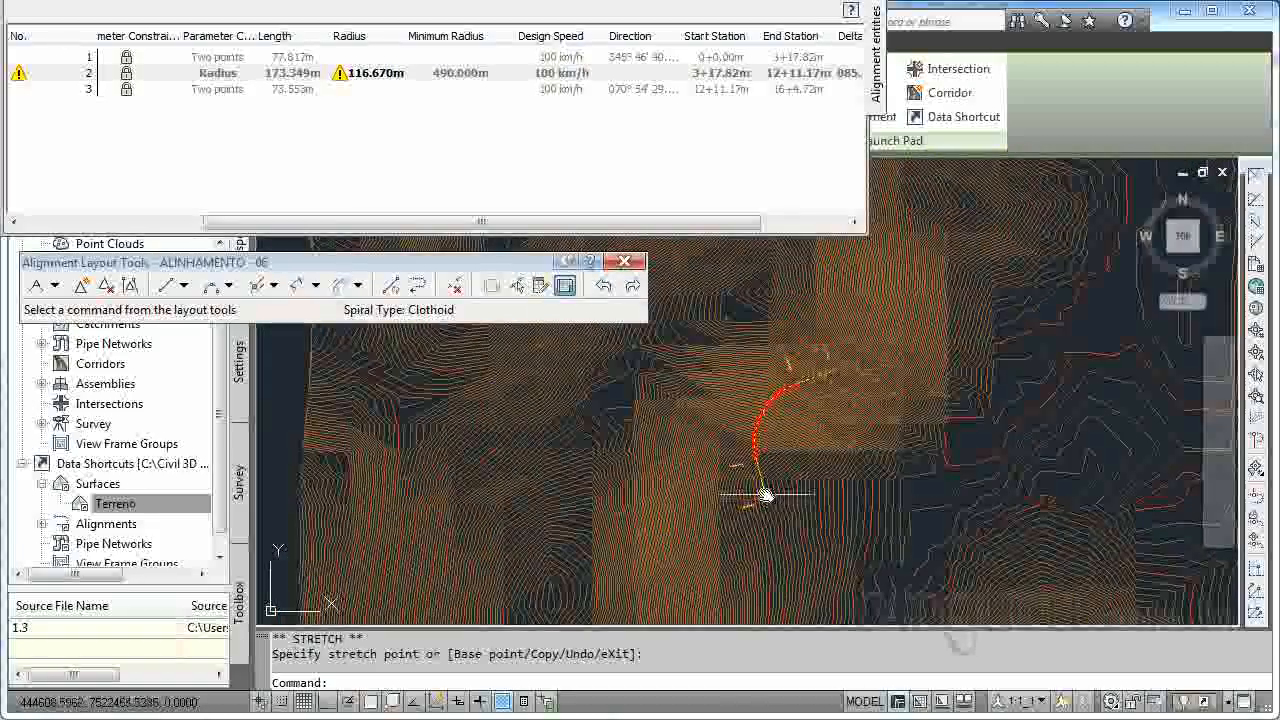
scroll(766, 502, up, 5)
scroll(758, 505, up, 2)
click(754, 529)
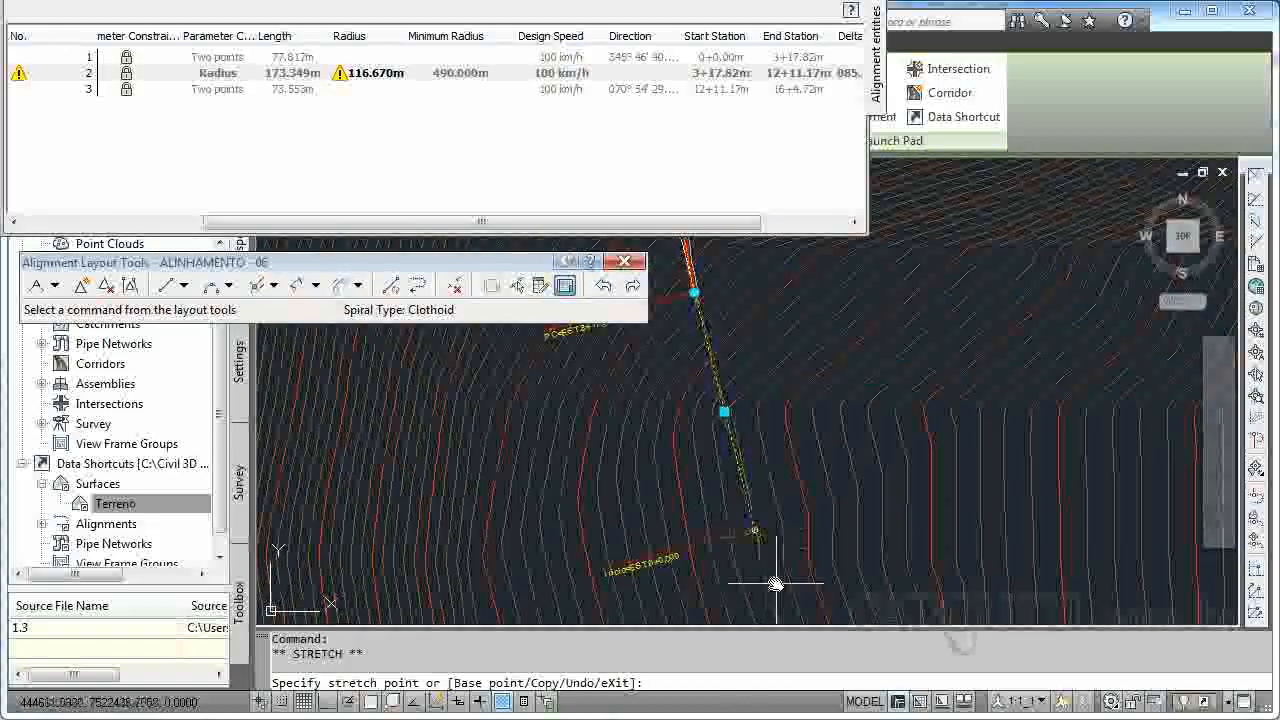
scroll(798, 617, down, 8)
scroll(800, 619, down, 6)
middle_drag(790, 548, 780, 440)
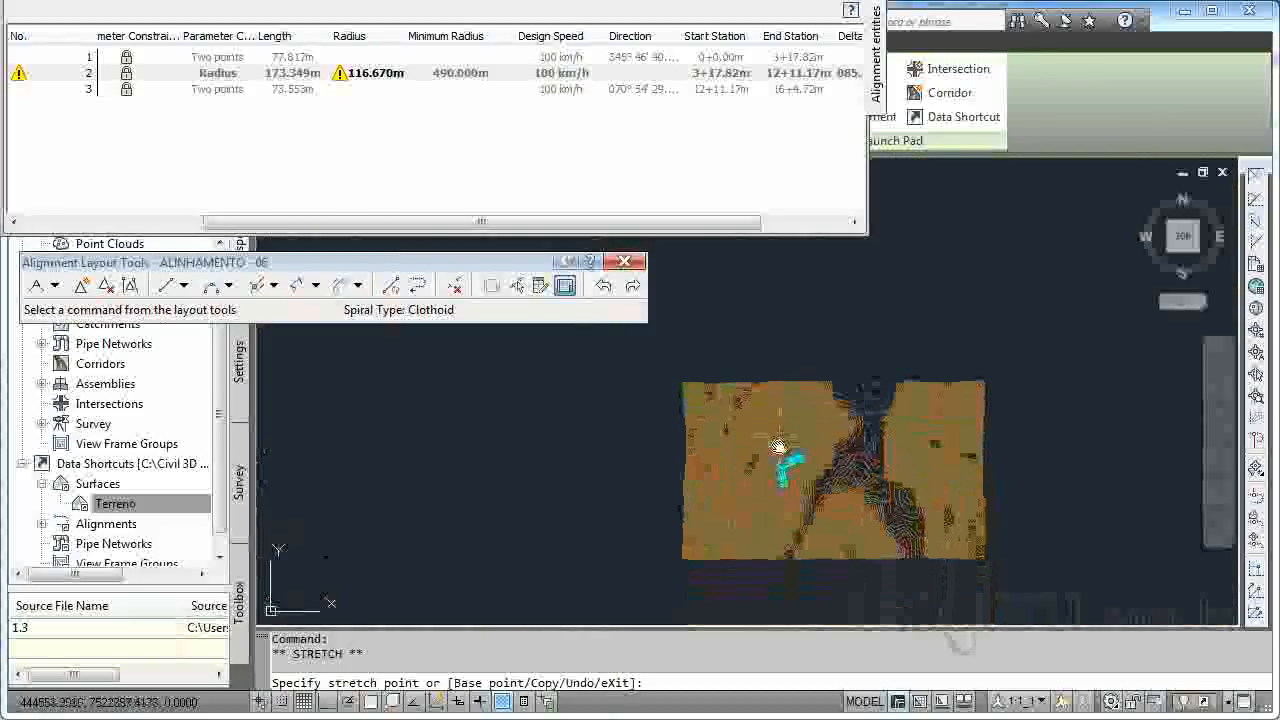
scroll(792, 470, up, 6)
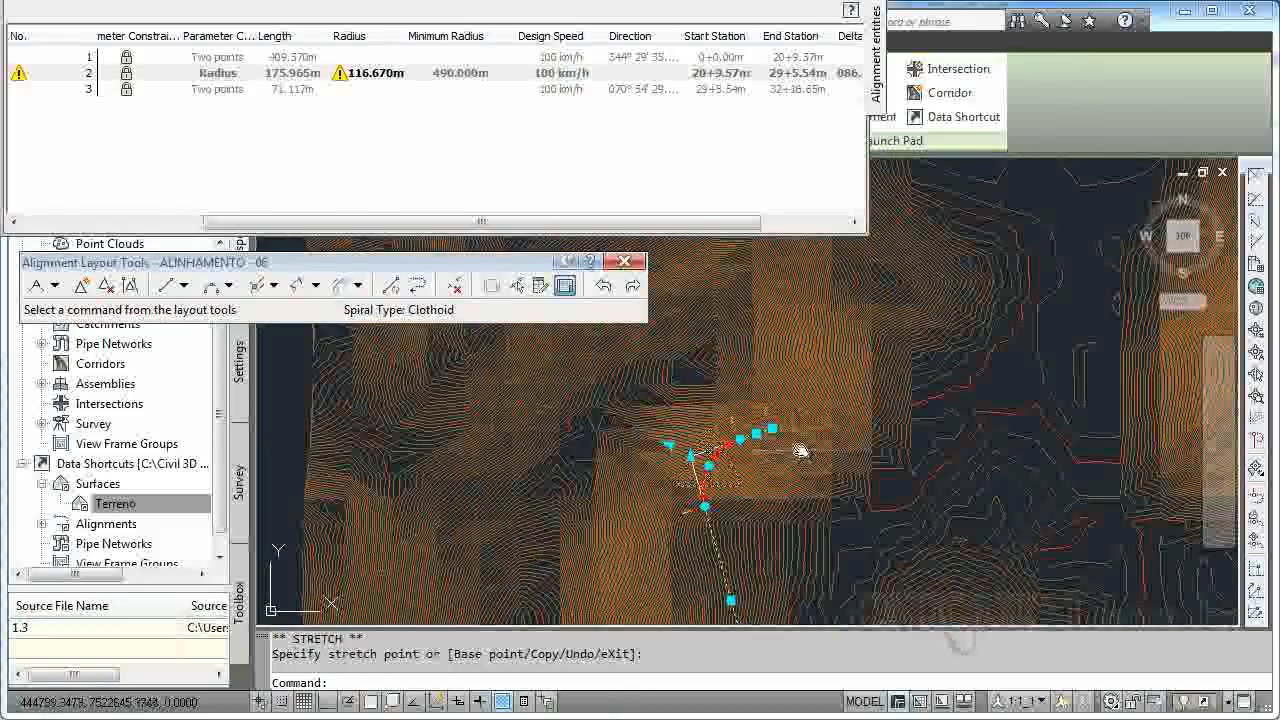
click(886, 330)
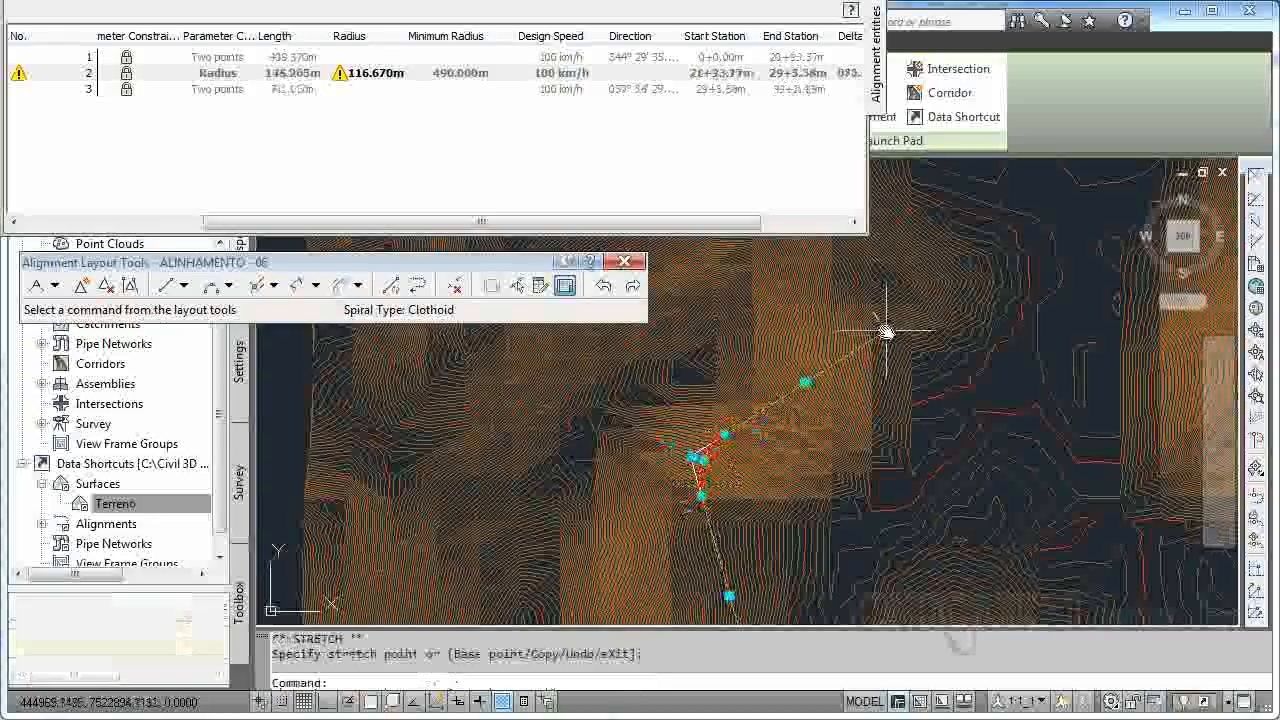
Set the radius of the lengthened alignment's curve to 490 m in the entities table.
click(466, 148)
click(368, 72)
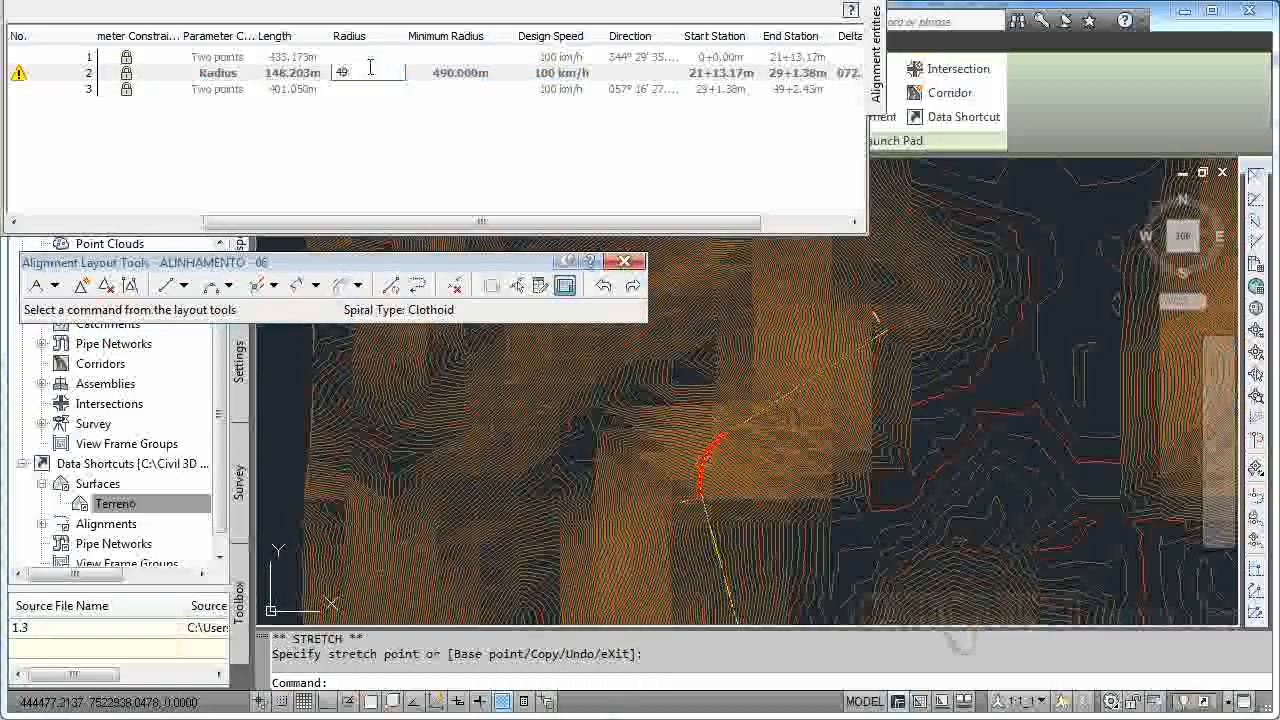
key(Return)
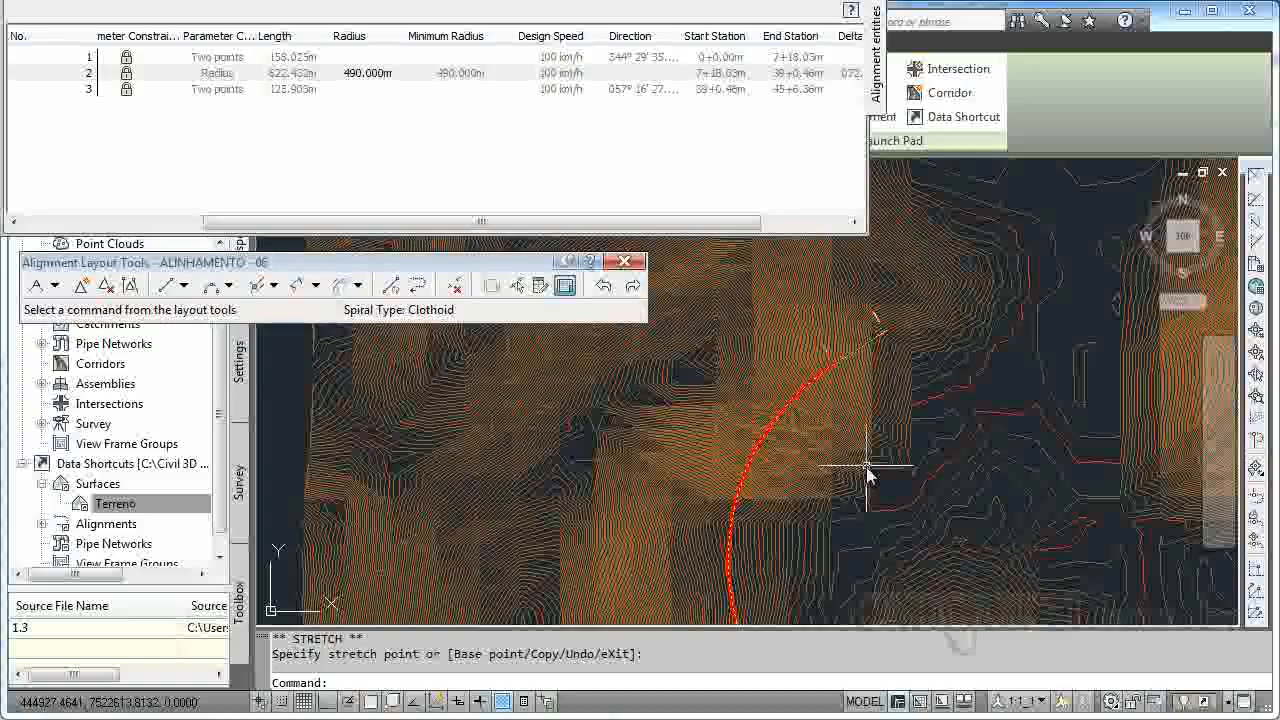
Close the alignment entities table and the layout tools, and inspect the alignment over the terrain surface.
scroll(868, 476, down, 2)
scroll(866, 470, up, 5)
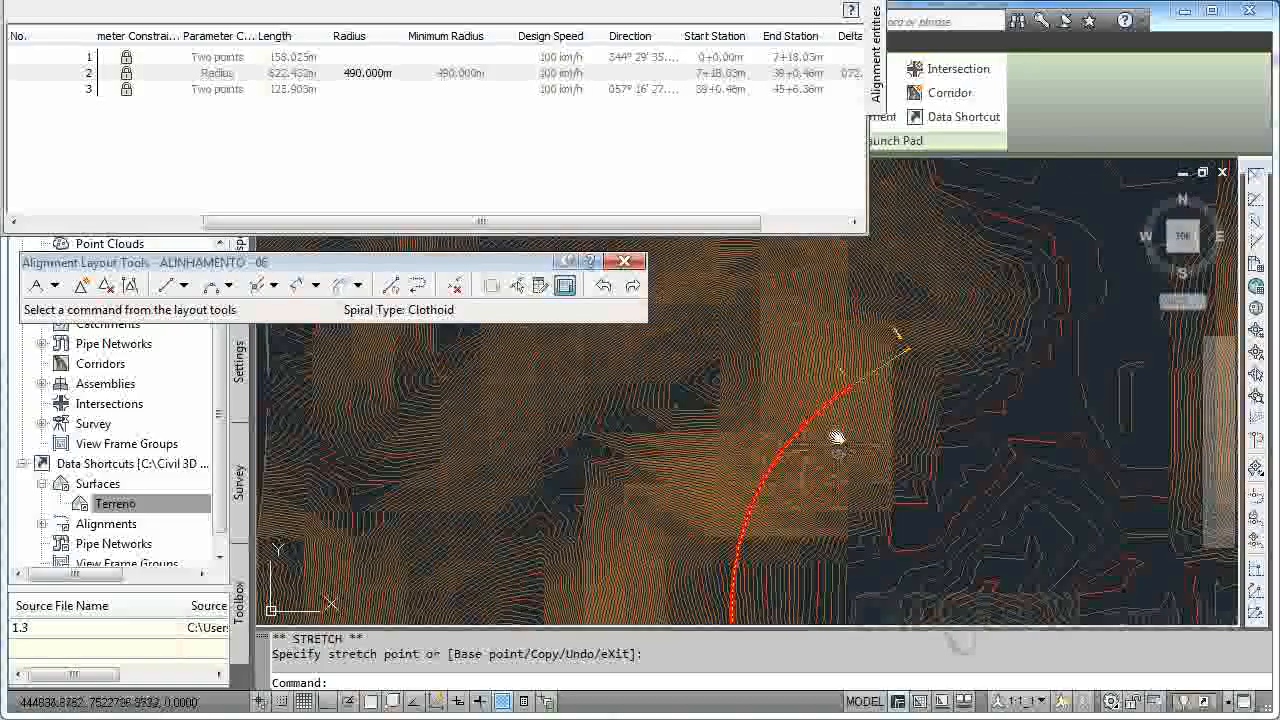
middle_drag(837, 449, 845, 297)
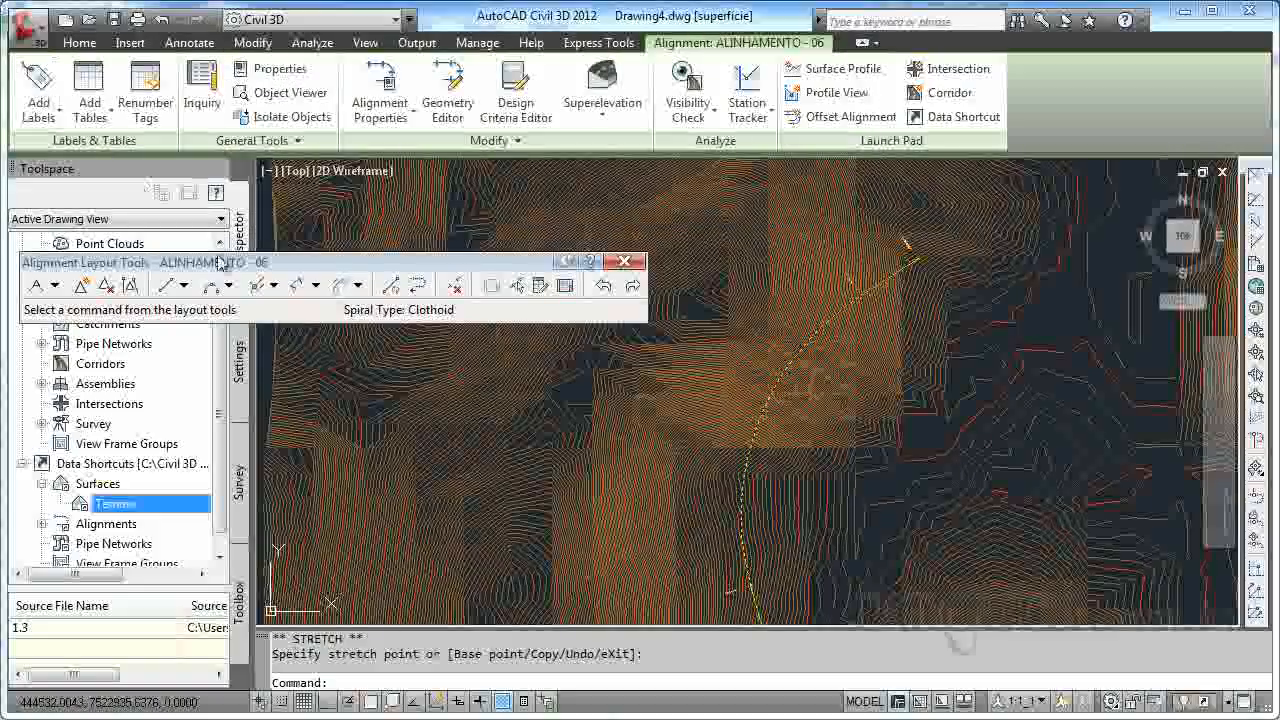
click(630, 266)
scroll(830, 442, down, 7)
middle_drag(864, 446, 860, 431)
scroll(852, 431, up, 2)
scroll(852, 431, up, 5)
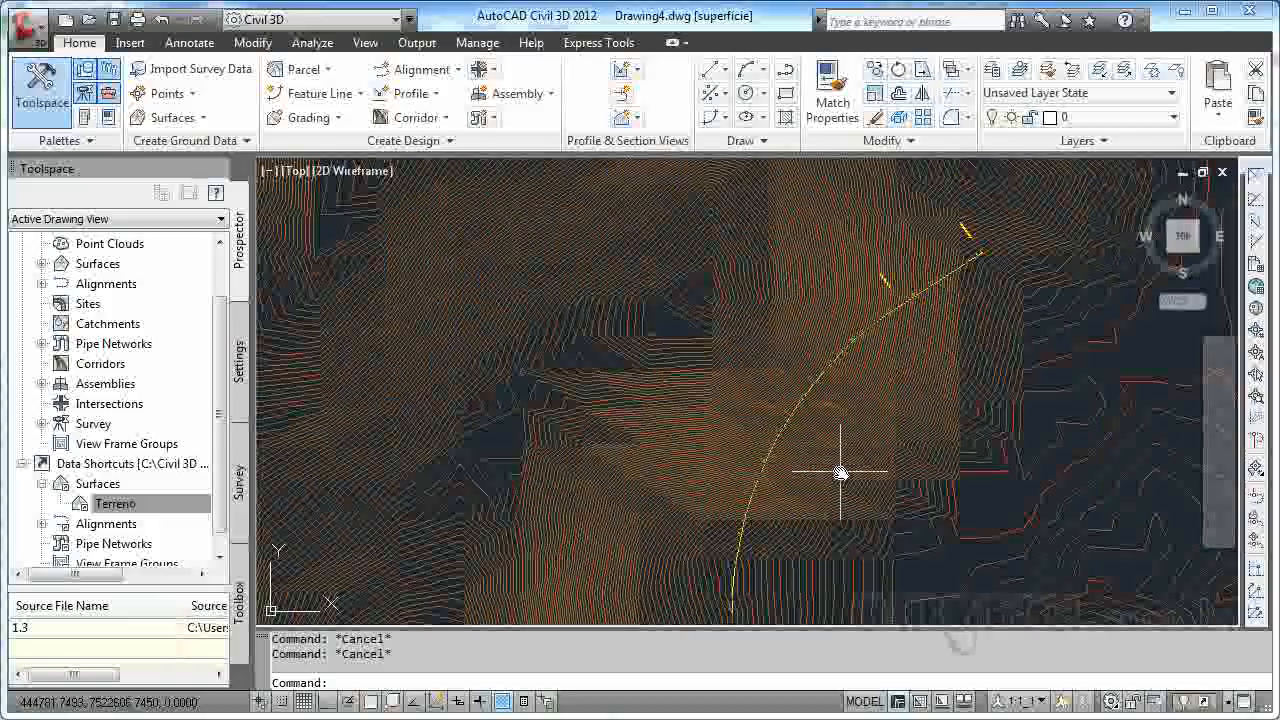
mouse_move(840, 473)
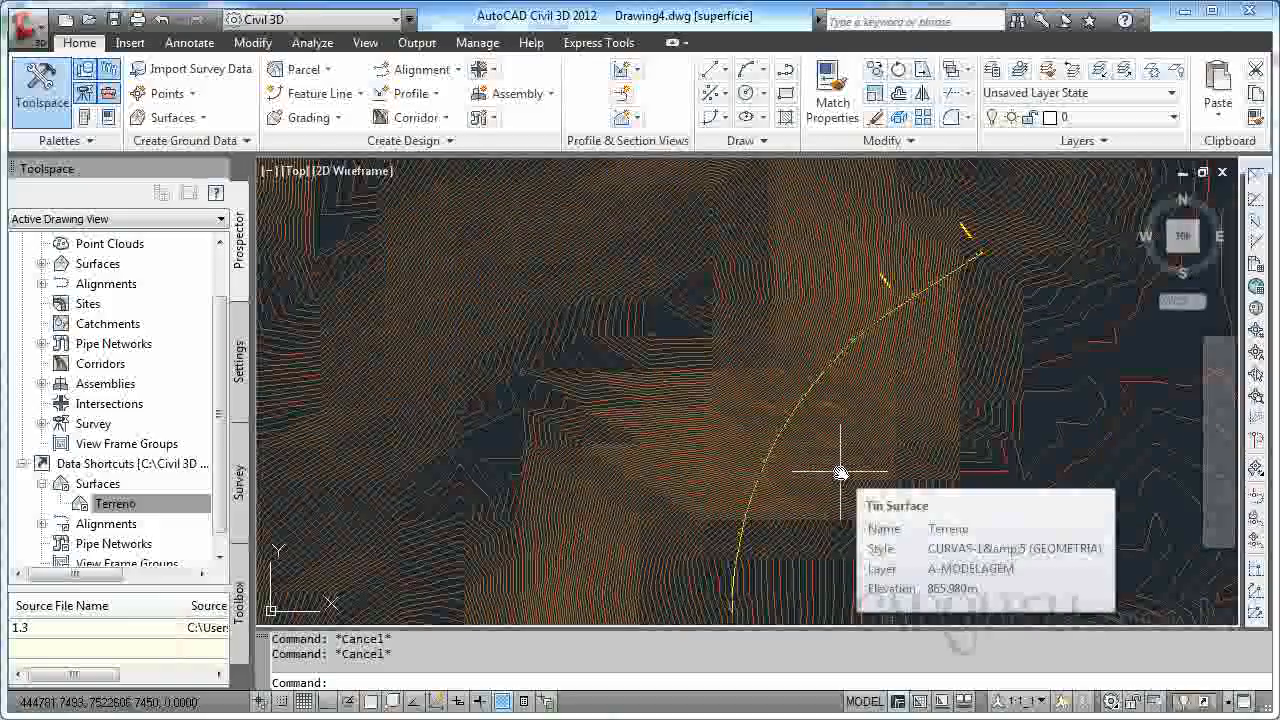